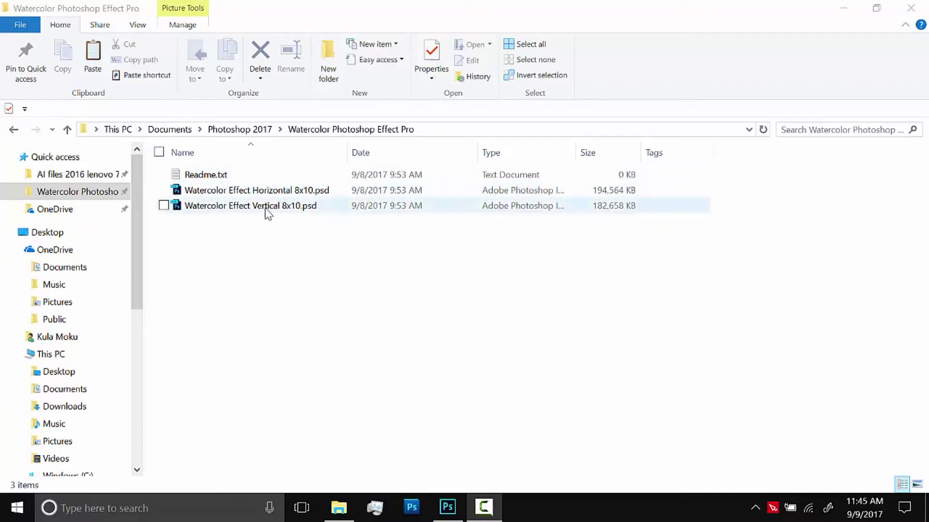
# - Open Watercolor Effect Horizontal 8x10.psd from the Watercolor Photoshop Effect Pro folder
pyautogui.doubleClick(192, 193)
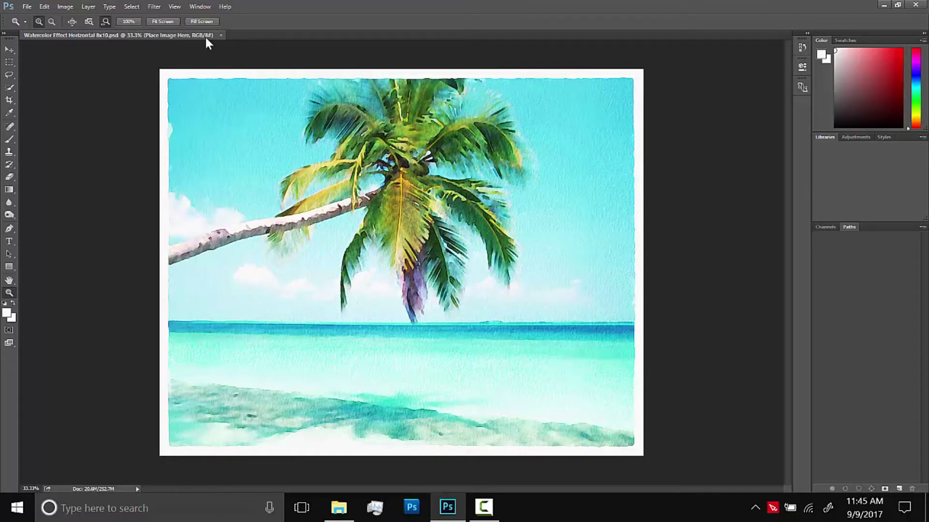
# - Show the Layers panel and open the Place Image Here smart object for editing
pyautogui.click(200, 7)
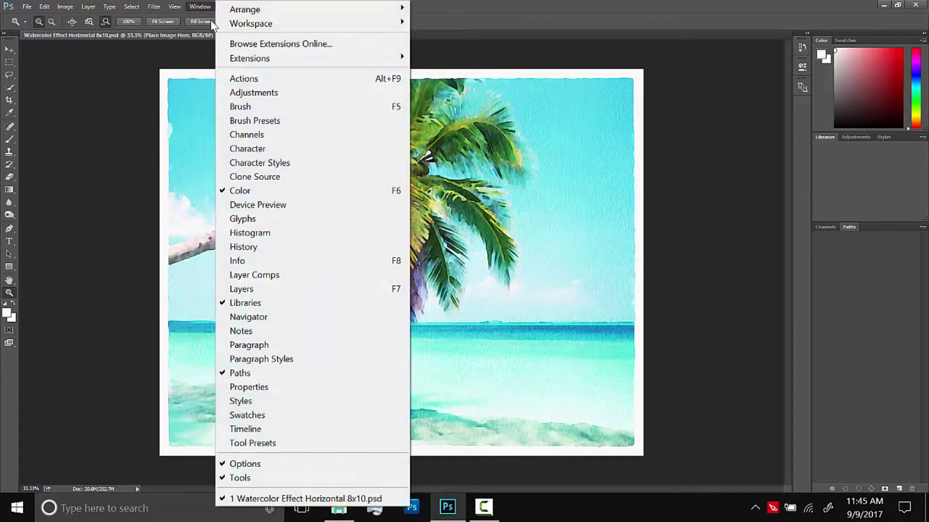
pyautogui.click(245, 289)
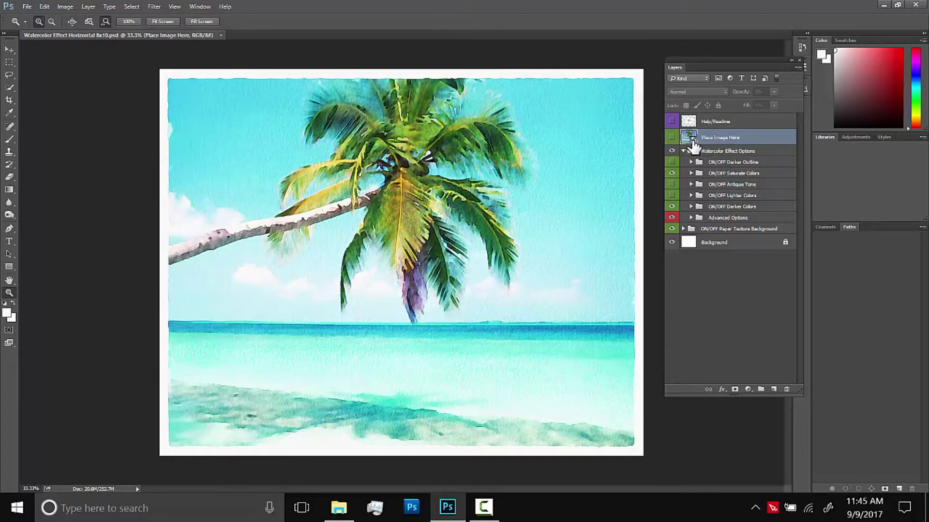
pyautogui.doubleClick(688, 138)
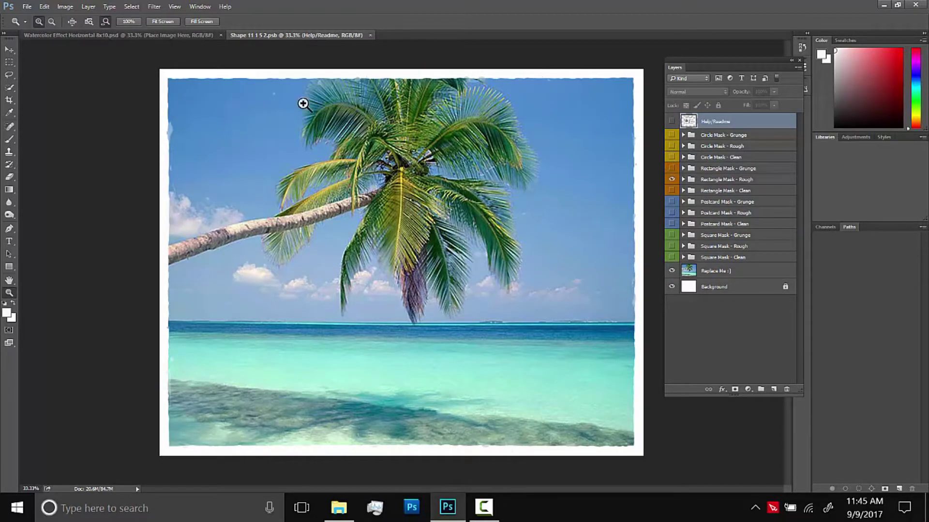
# - Hide the Rectangle Mask - Rough frame and select the Square Mask - Clean group
pyautogui.click(183, 33)
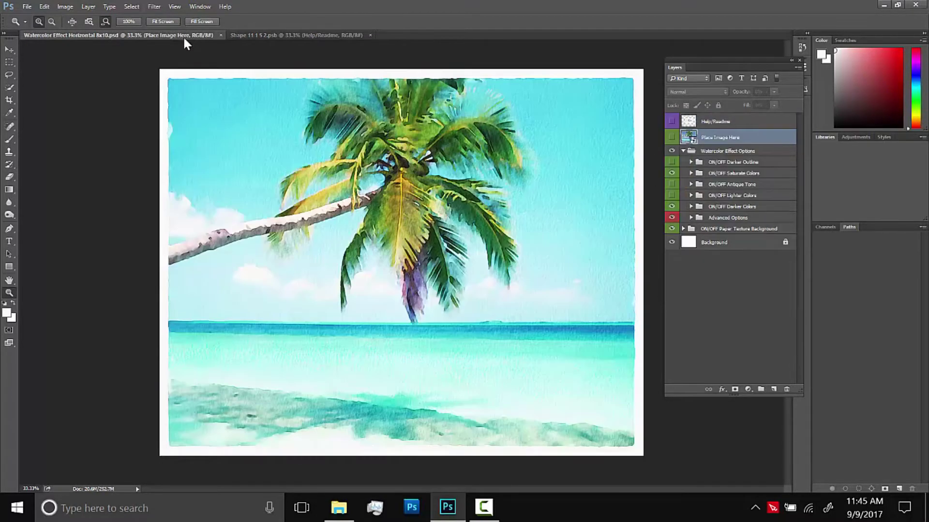
pyautogui.click(277, 36)
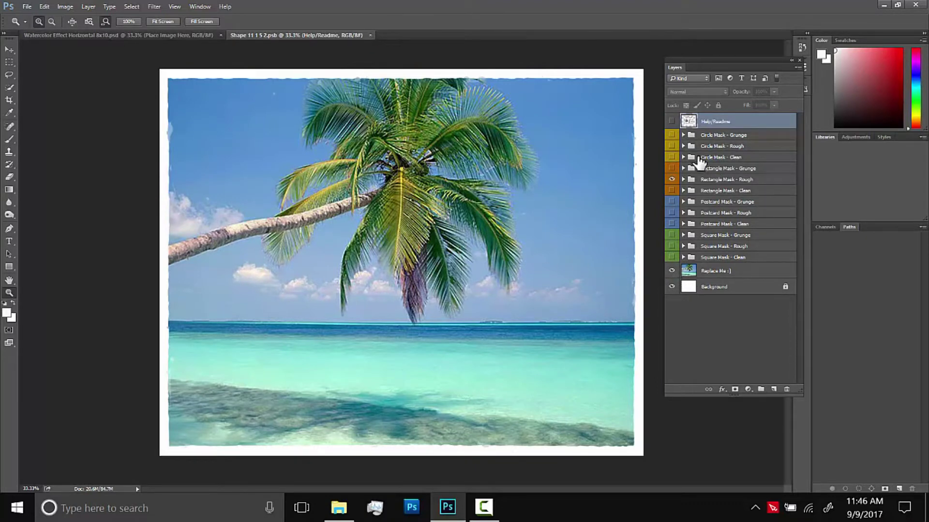
pyautogui.click(671, 179)
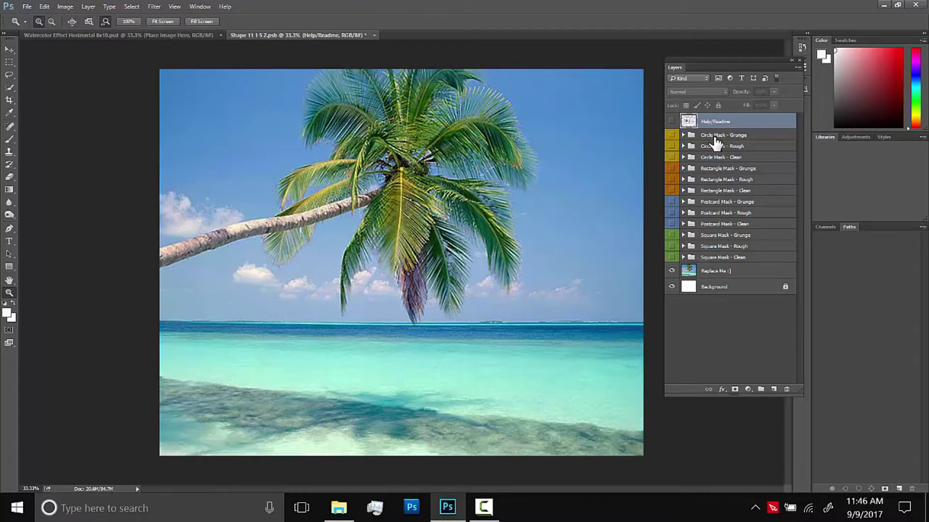
pyautogui.click(720, 257)
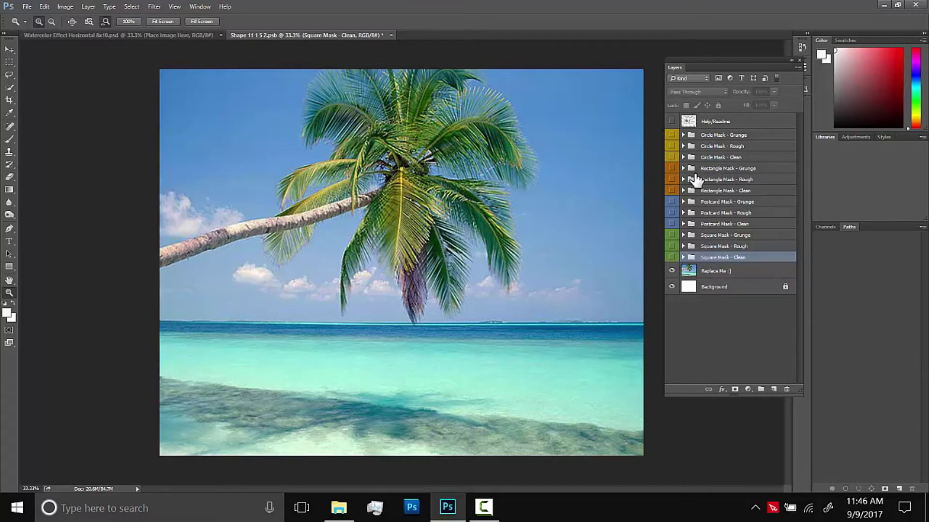
# - Compare the Clean, Rough and Grunge circle masks, then hide them and the Replace Me photo
pyautogui.click(671, 156)
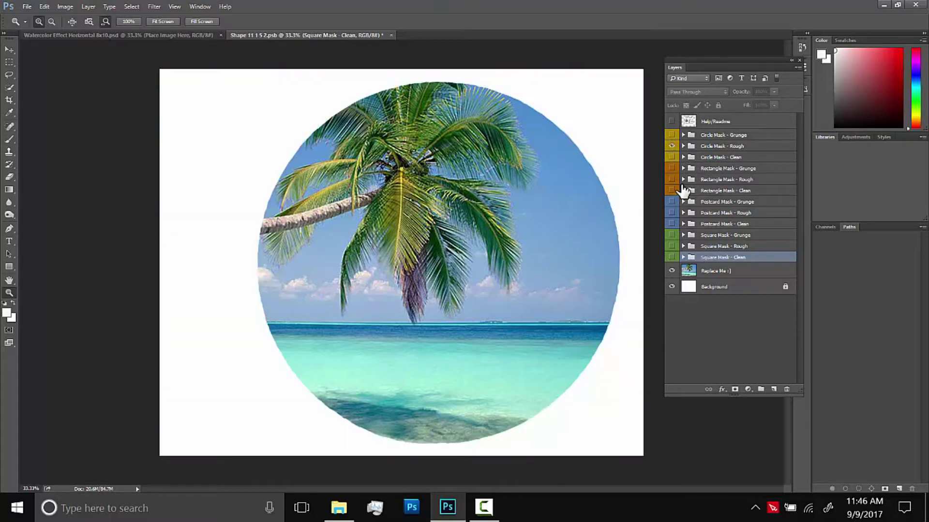
pyautogui.click(672, 146)
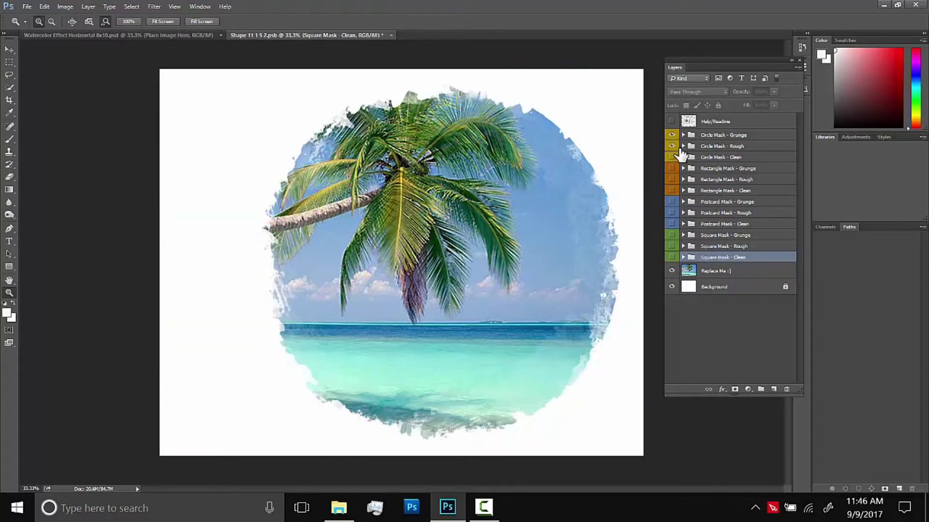
pyautogui.click(671, 135)
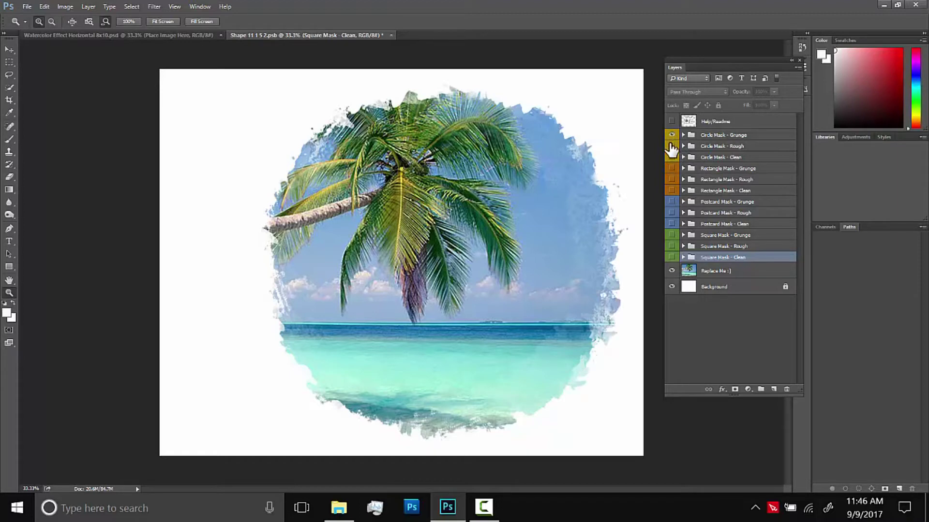
pyautogui.click(672, 157)
pyautogui.click(672, 180)
pyautogui.click(672, 180)
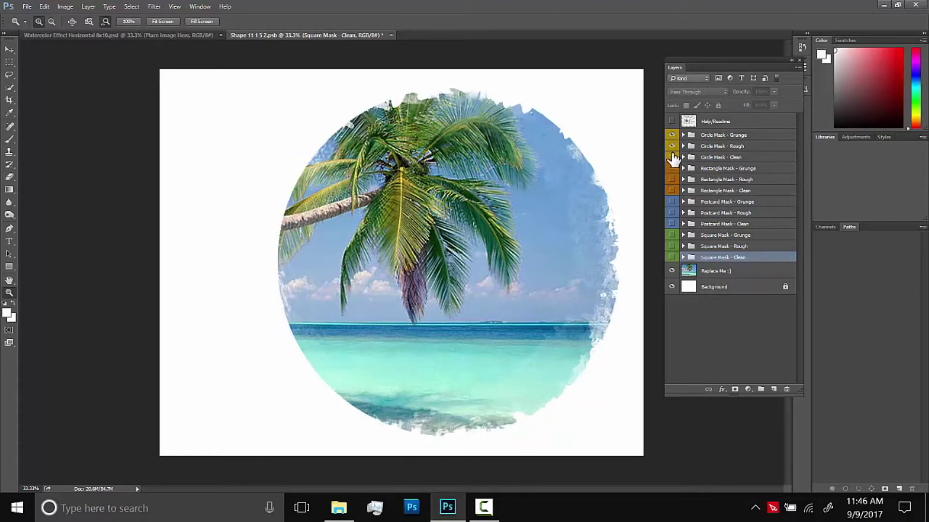
pyautogui.click(671, 157)
pyautogui.click(671, 147)
pyautogui.click(672, 135)
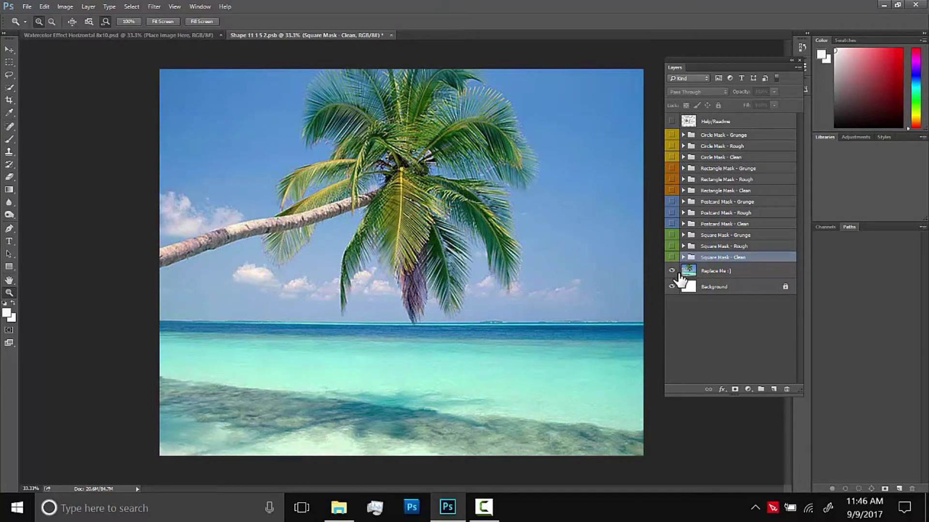
pyautogui.click(671, 271)
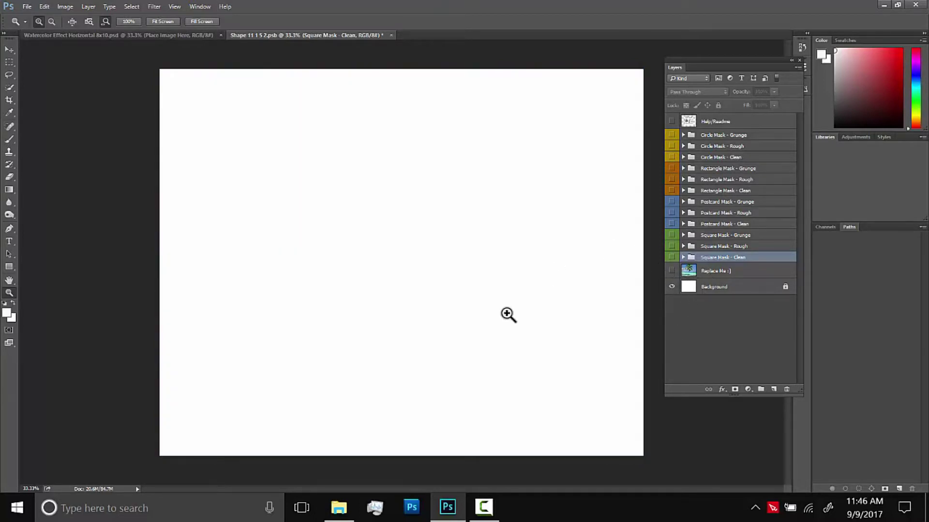
# - Drag the potted-cacti JPG from the Desktop folder over to Photoshop
pyautogui.click(338, 512)
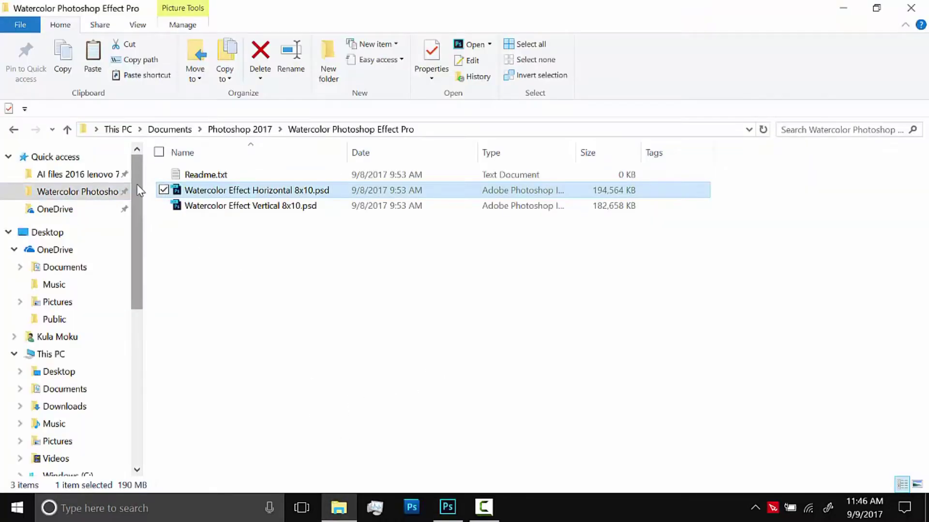
pyautogui.click(38, 234)
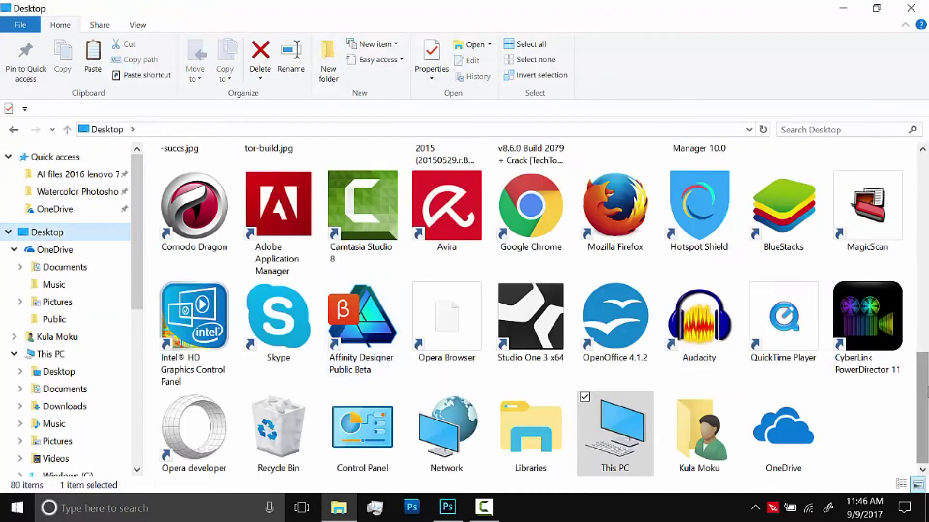
pyautogui.scroll(8, 779, 387)
pyautogui.scroll(1, 779, 387)
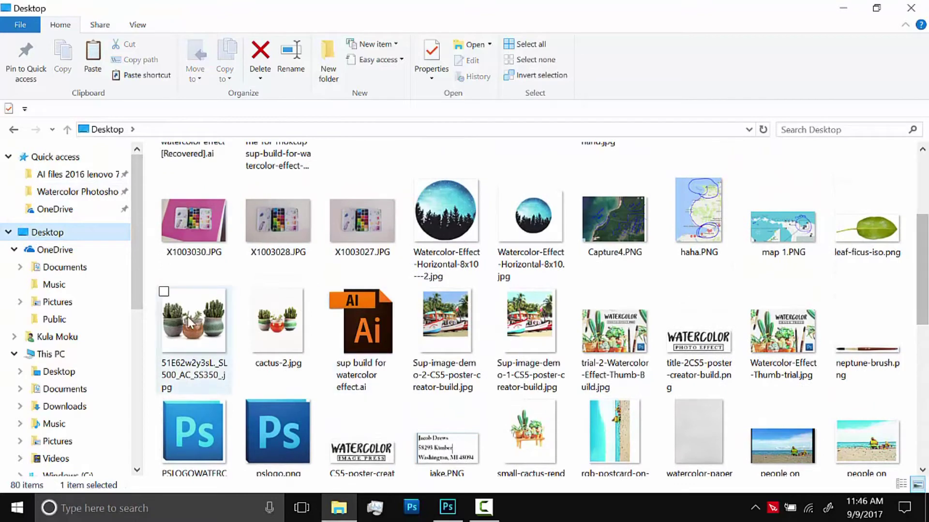
pyautogui.moveTo(194, 329); pyautogui.dragTo(410, 271)
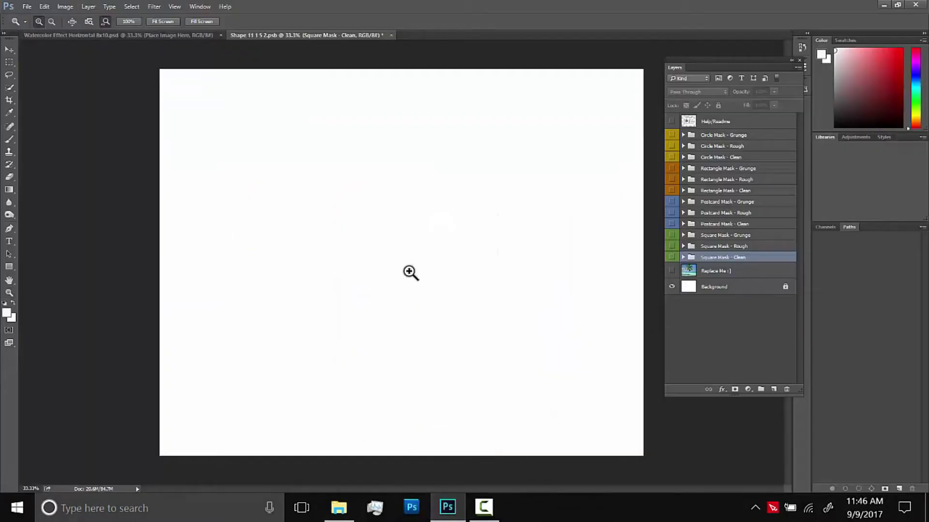
# - Scale the placed cactus photo up to fill the canvas and commit it
pyautogui.moveTo(432, 231); pyautogui.dragTo(583, 77)
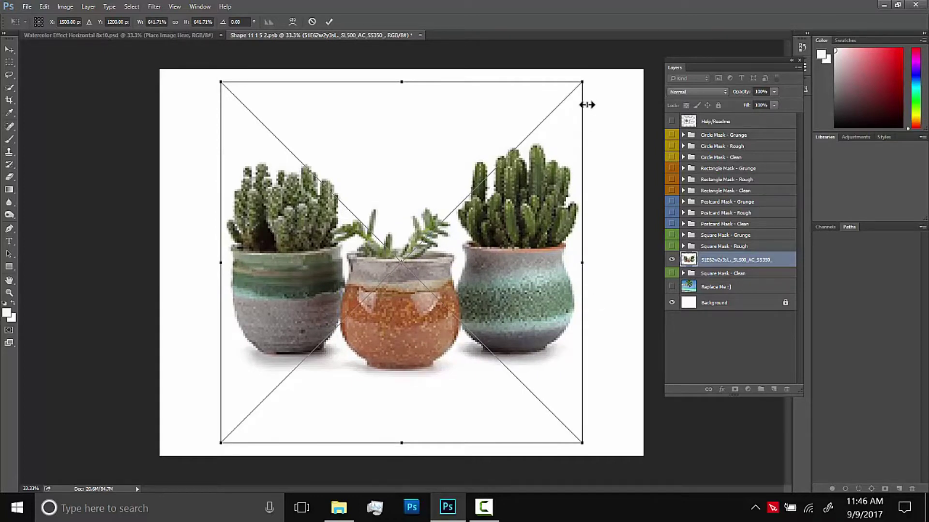
pyautogui.moveTo(584, 80); pyautogui.dragTo(587, 75)
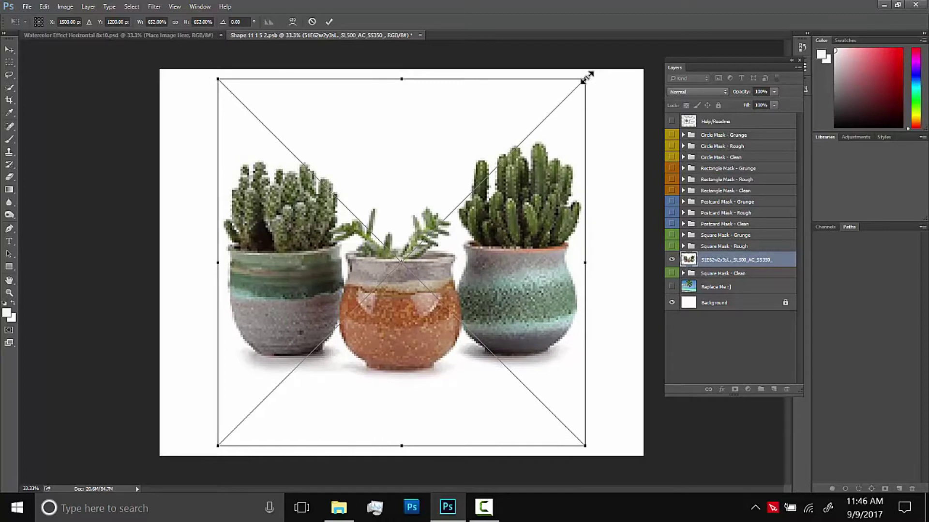
pyautogui.press('Return')
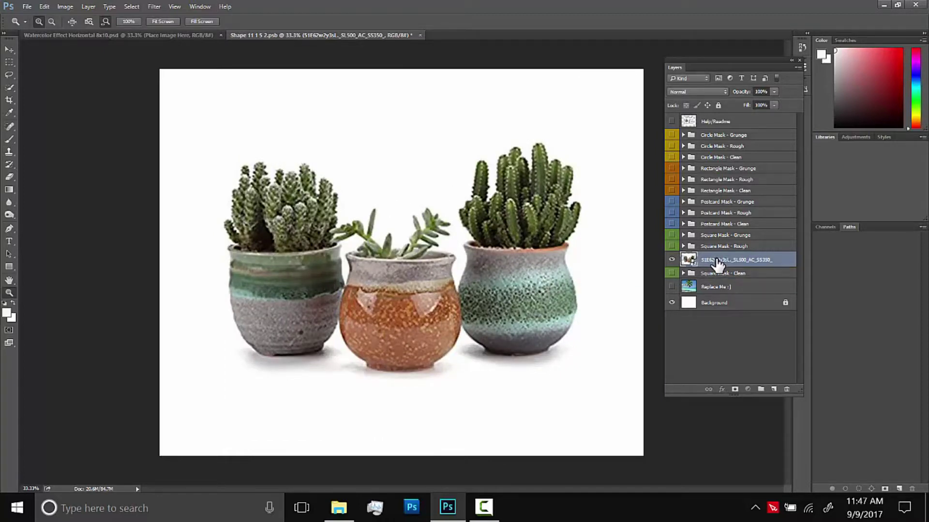
# - Move the cactus layer just above Replace Me and rasterize it
pyautogui.moveTo(718, 265); pyautogui.dragTo(718, 280)
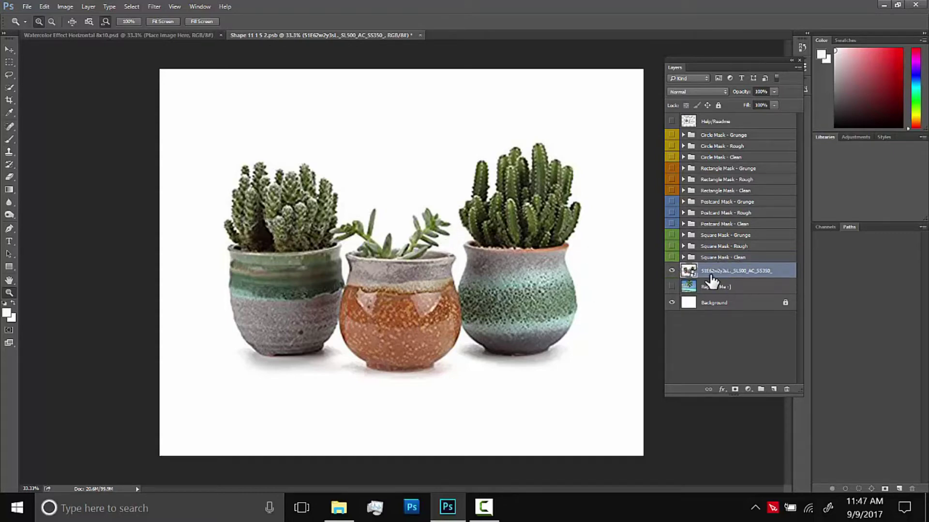
pyautogui.rightClick(711, 272)
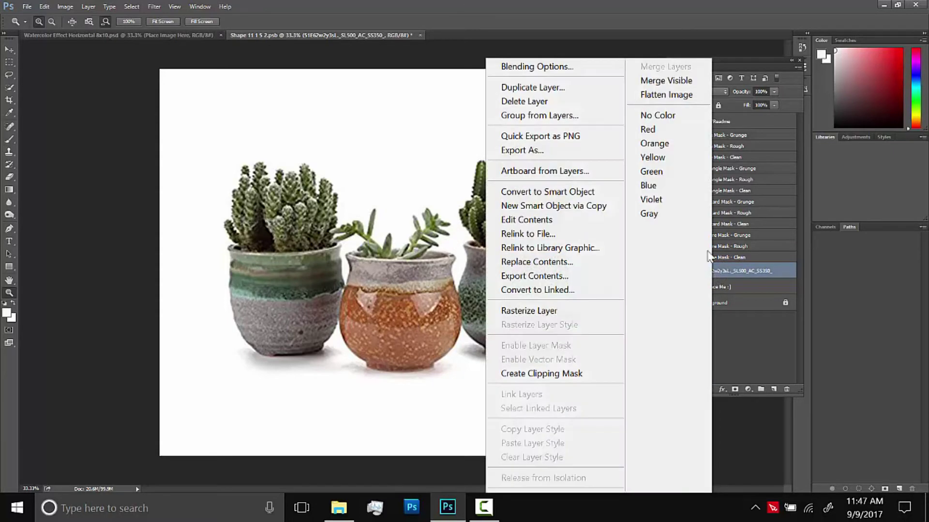
pyautogui.click(530, 312)
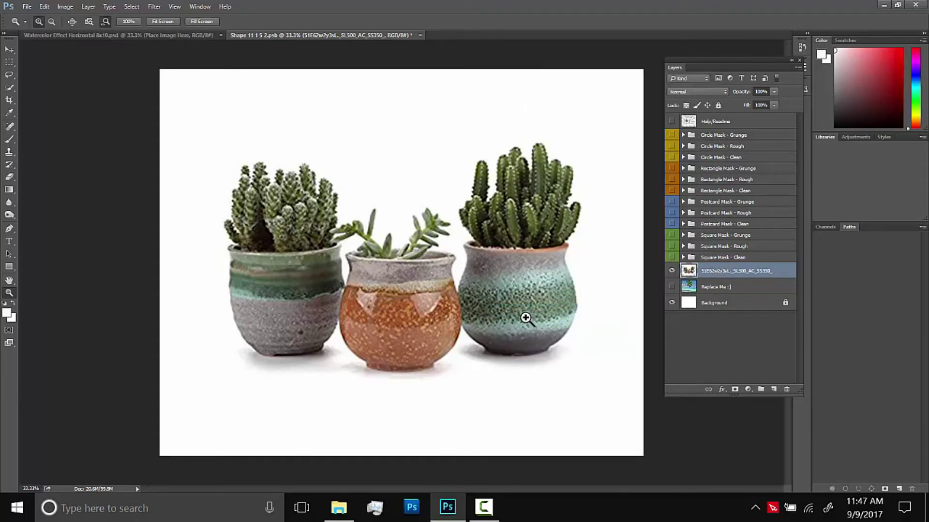
# - Raise the cactus photo's saturation to +39 using Hue/Saturation
pyautogui.click(67, 7)
pyautogui.moveTo(97, 40)
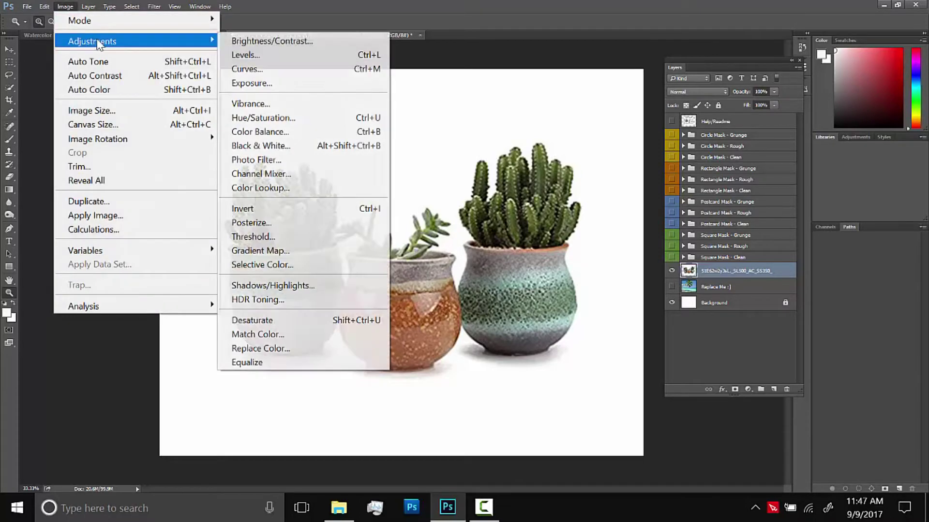
pyautogui.click(279, 119)
pyautogui.moveTo(452, 111); pyautogui.dragTo(457, 80)
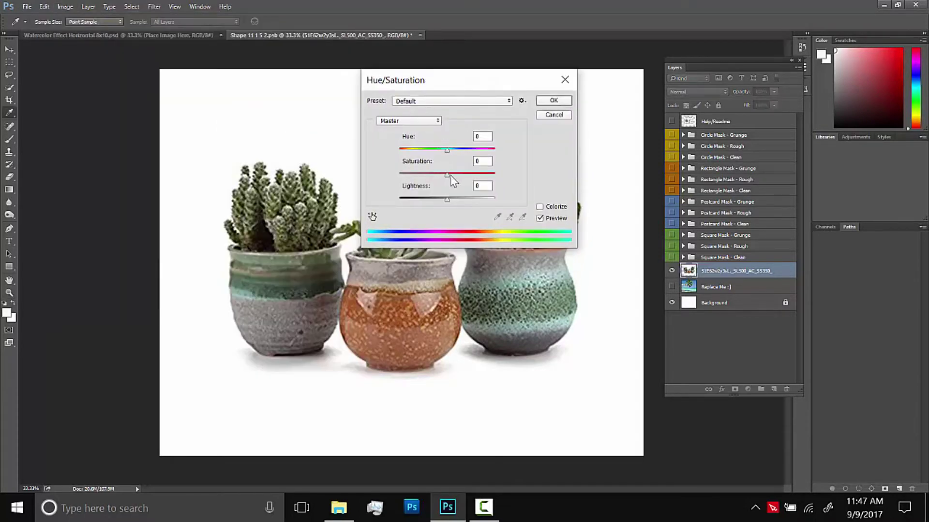
pyautogui.moveTo(447, 175); pyautogui.dragTo(466, 176)
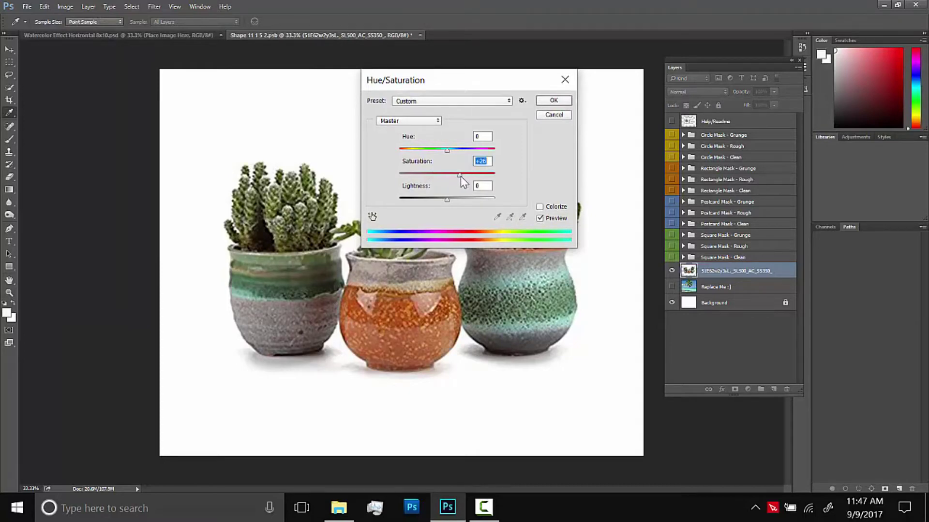
pyautogui.click(553, 101)
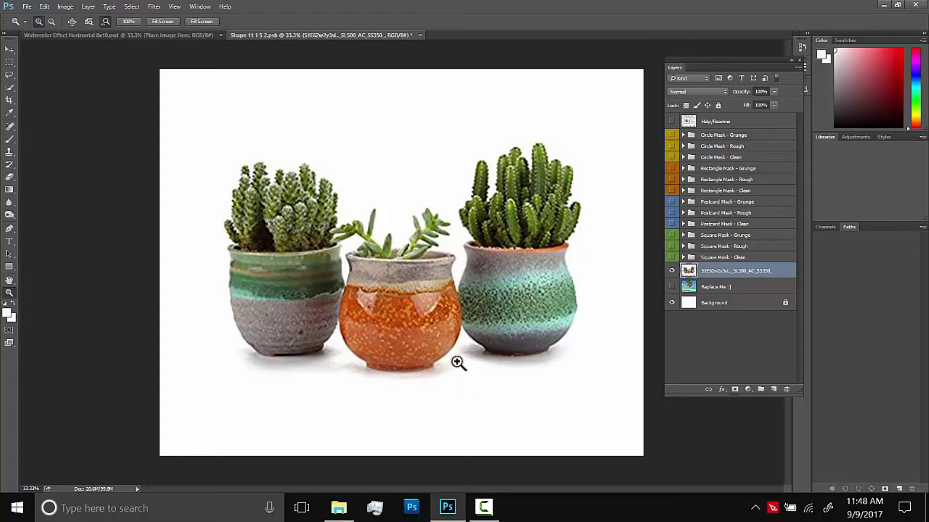
# - Close the Shape 11 1 5 2.psb smart object, saving its changes
pyautogui.click(420, 35)
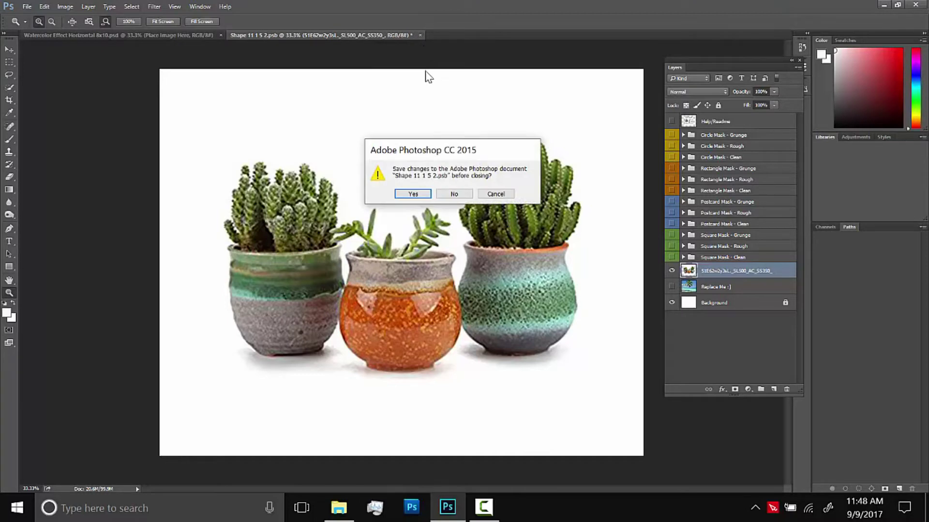
pyautogui.click(413, 194)
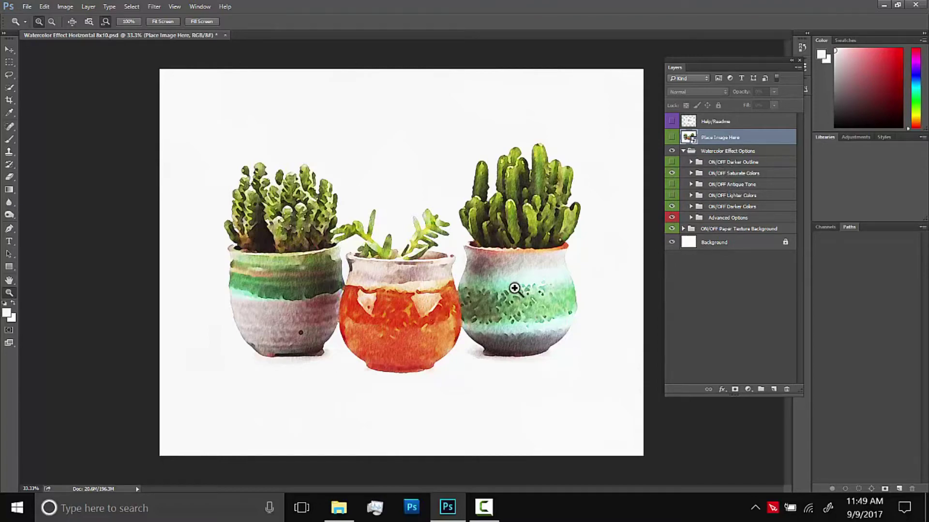
# - Toggle the paper texture and plain background layers, leaving both turned back on
pyautogui.moveTo(400, 210); pyautogui.dragTo(662, 227)
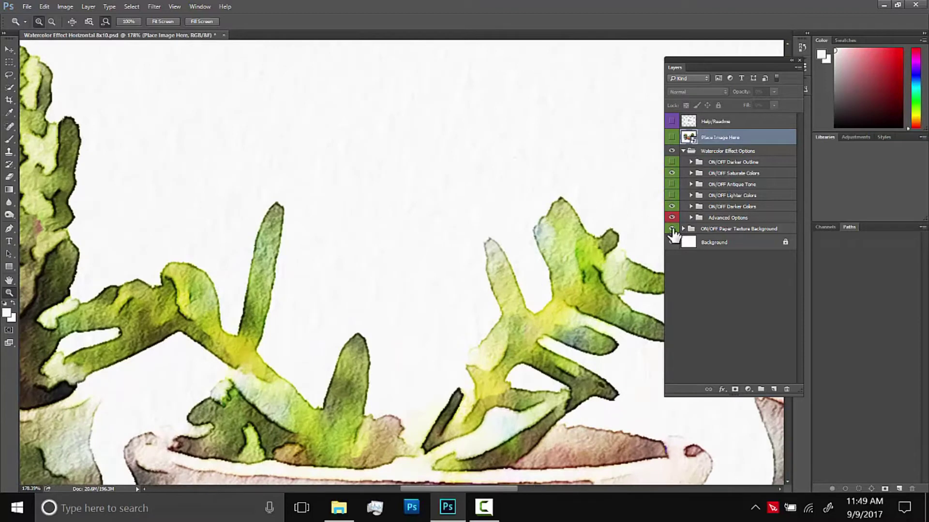
pyautogui.click(671, 228)
pyautogui.click(672, 242)
pyautogui.click(671, 241)
pyautogui.moveTo(671, 230); pyautogui.dragTo(671, 242)
pyautogui.moveTo(484, 326); pyautogui.dragTo(446, 294)
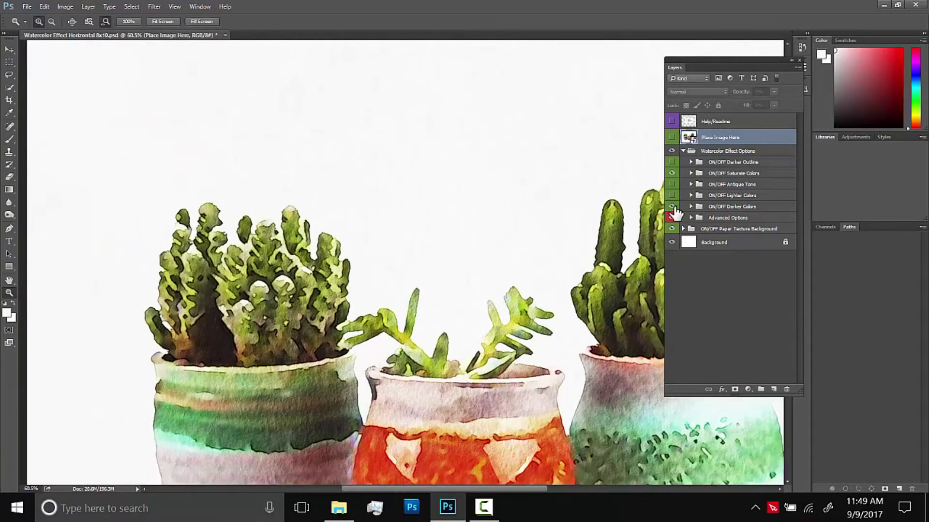
# - Try the Darker Colors, Saturate Colors and Lighter Colors effects, leaving Lighter Colors off
pyautogui.click(671, 206)
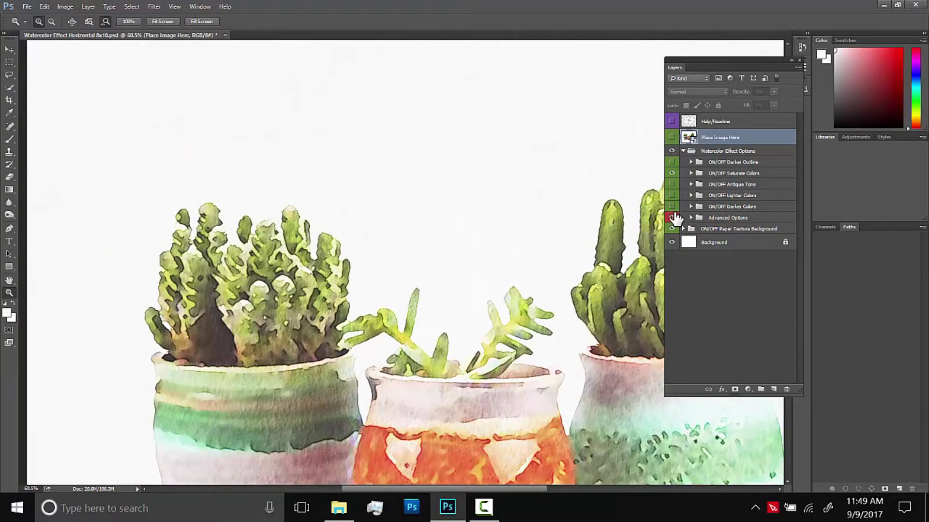
pyautogui.click(672, 207)
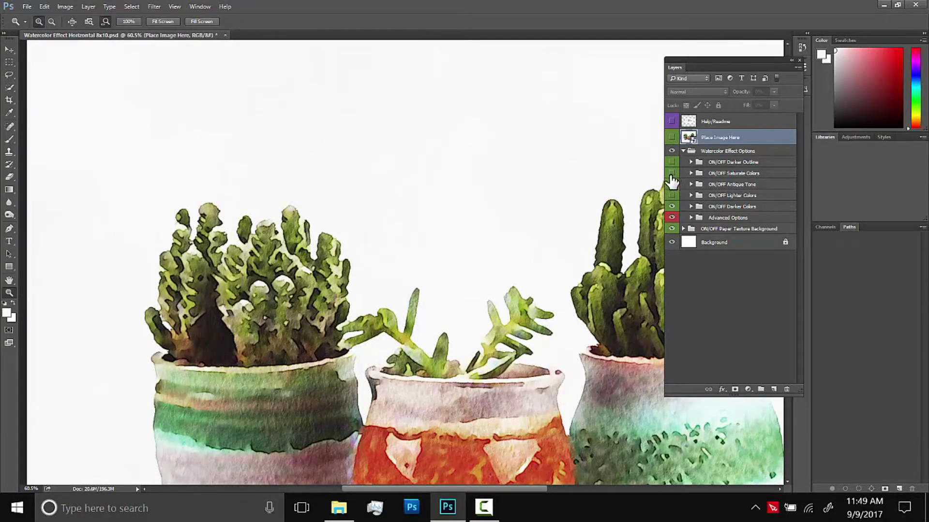
pyautogui.click(671, 173)
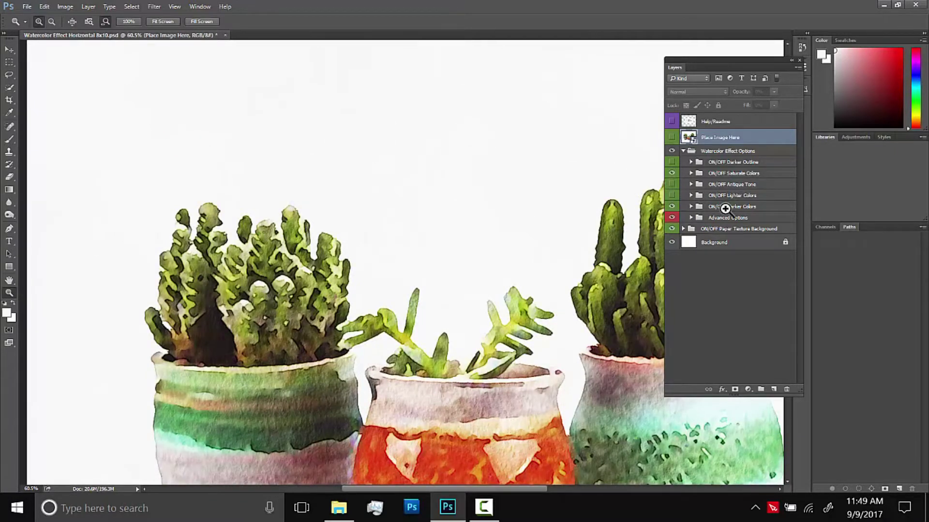
pyautogui.click(672, 196)
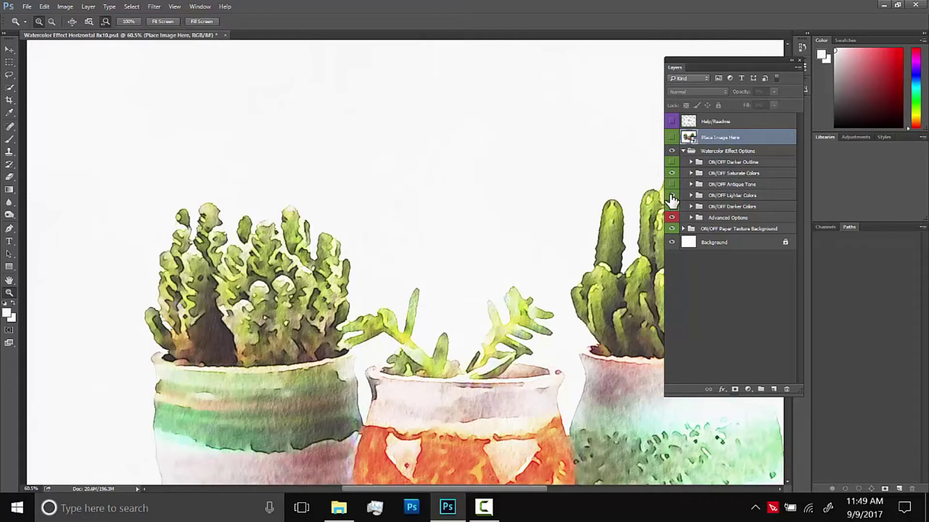
pyautogui.click(672, 196)
# - Try the Antique Tone and Darker Outline effects, ending with both switched off
pyautogui.click(672, 184)
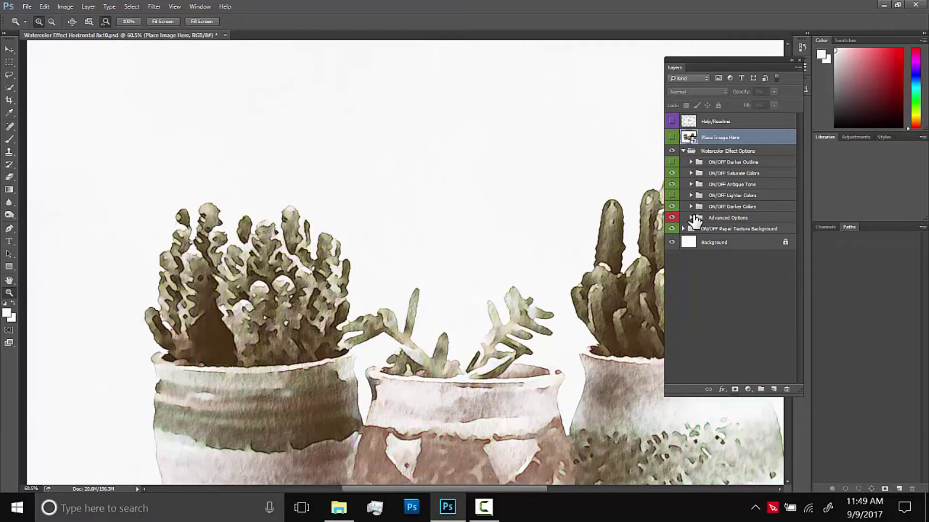
pyautogui.scroll(-3, 537, 365)
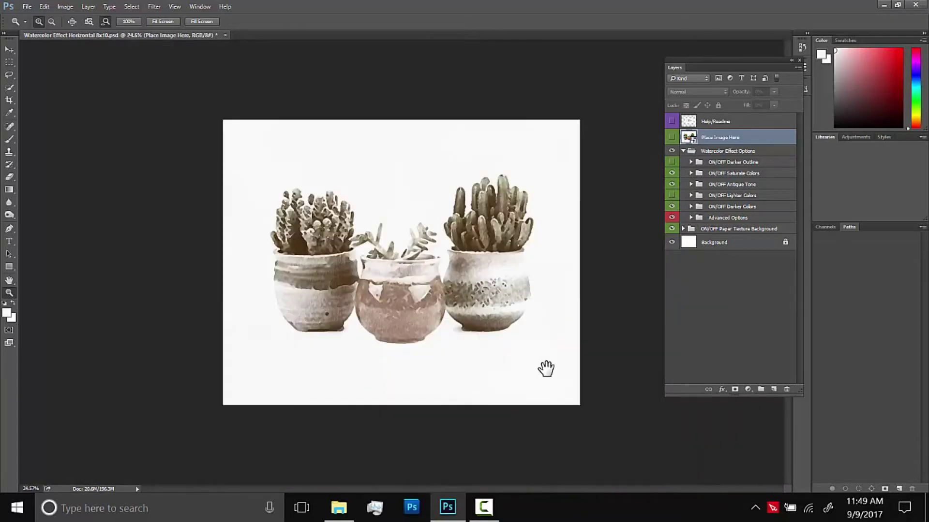
pyautogui.scroll(2, 473, 305)
pyautogui.click(671, 173)
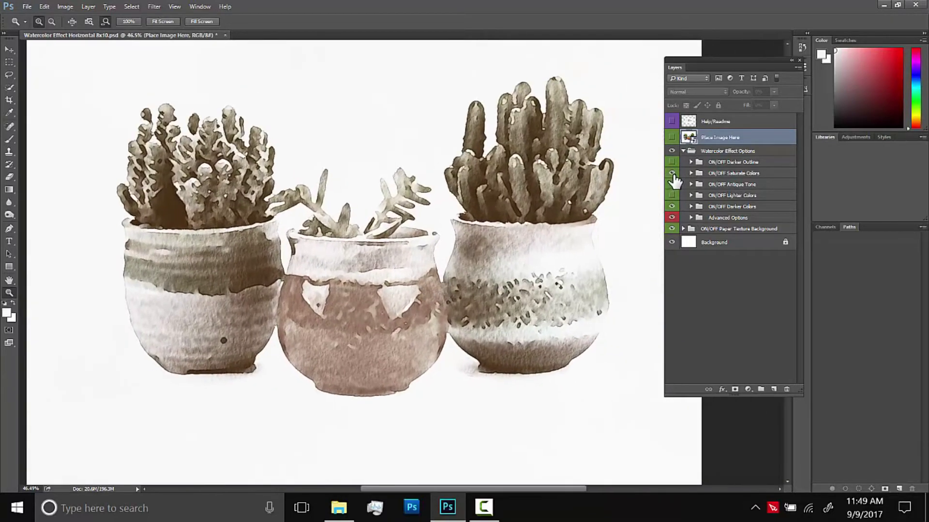
pyautogui.click(671, 162)
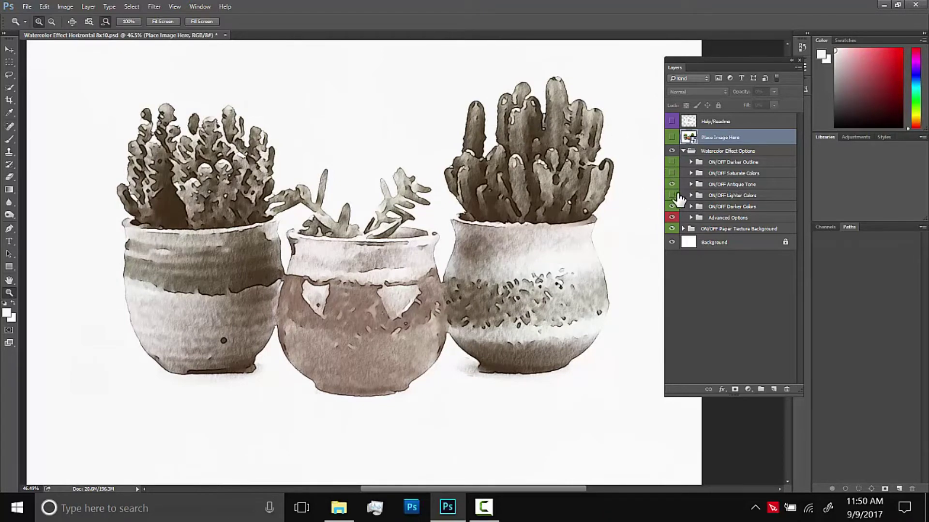
pyautogui.click(671, 162)
pyautogui.click(672, 184)
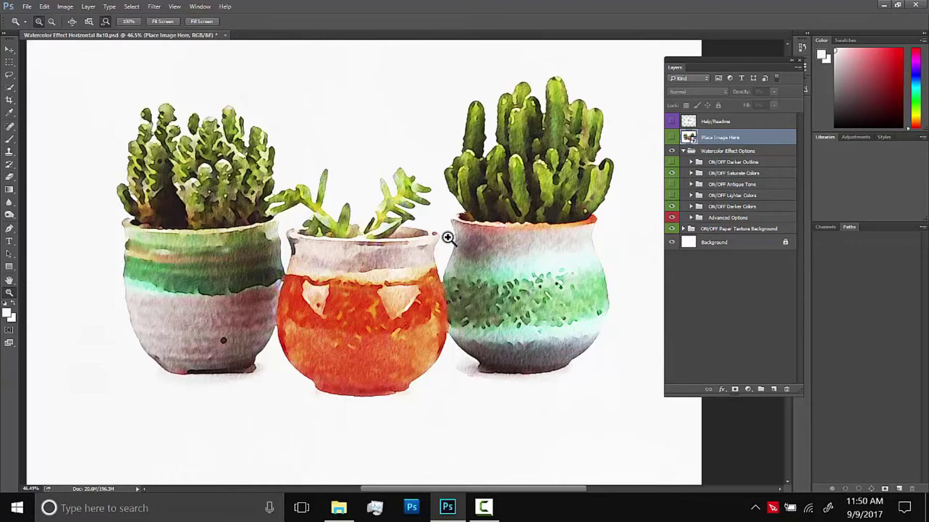
# - Save for Web as JPEG, prefixing the name with 'cactus-postcard-', to the desktop
pyautogui.moveTo(425, 306); pyautogui.dragTo(301, 131)
pyautogui.click(26, 6)
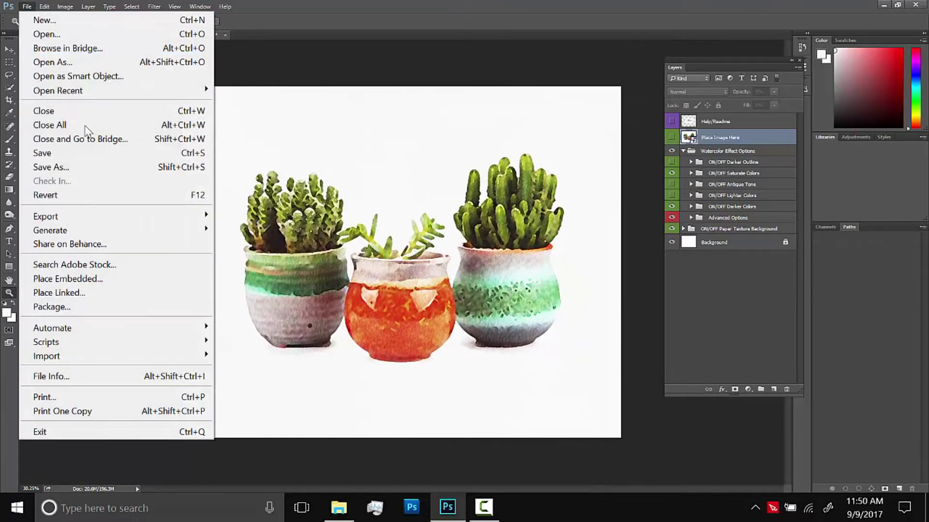
pyautogui.moveTo(65, 215)
pyautogui.click(302, 270)
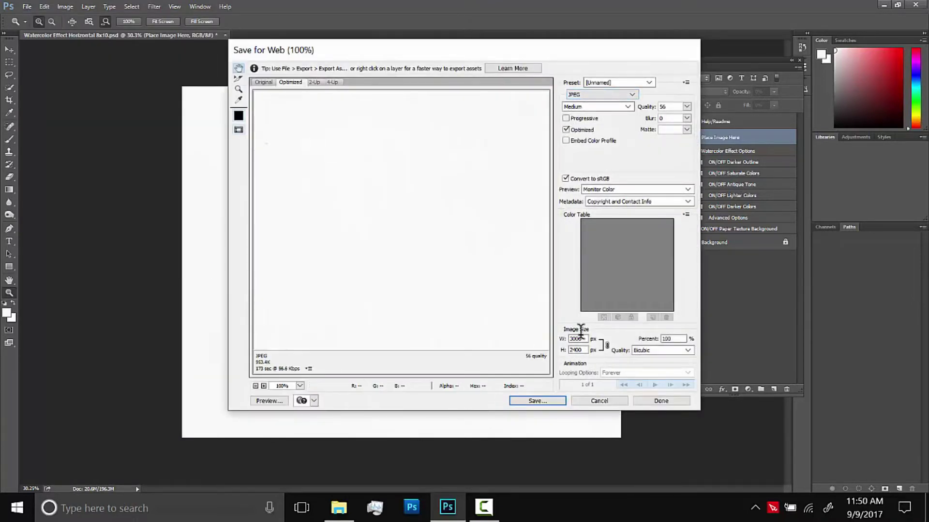
pyautogui.click(537, 401)
pyautogui.click(155, 413)
pyautogui.write('cactus-postcard-')
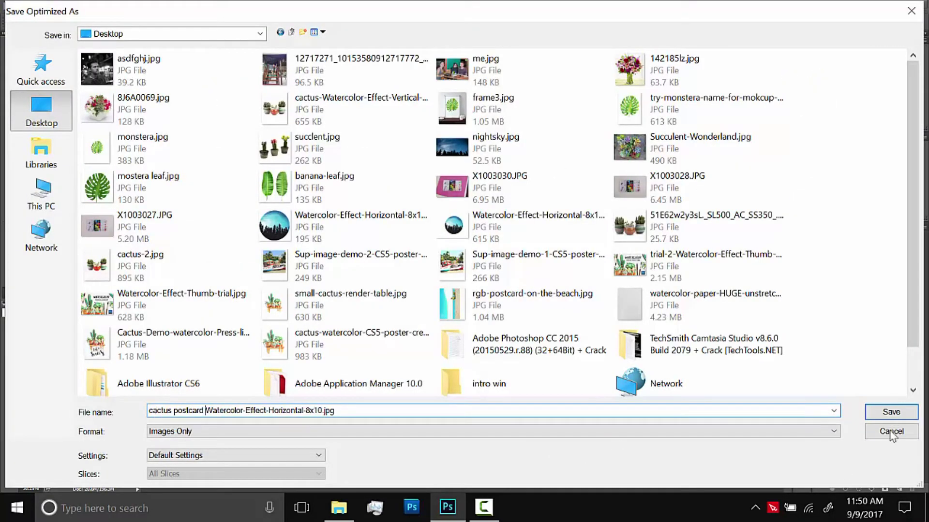
pyautogui.click(891, 415)
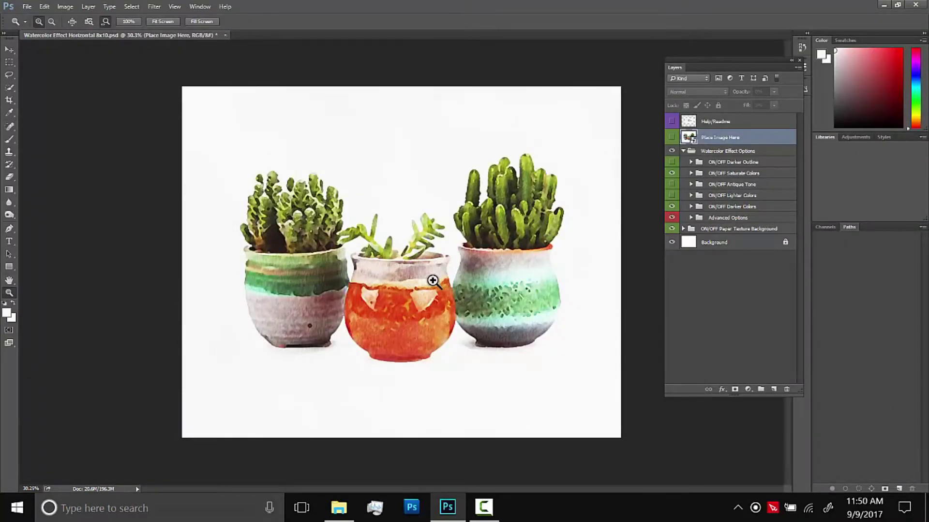
# - Create a blank Untitled-1 document sized 4 by 6 inches at 300 pixels per inch
pyautogui.click(26, 8)
pyautogui.click(31, 17)
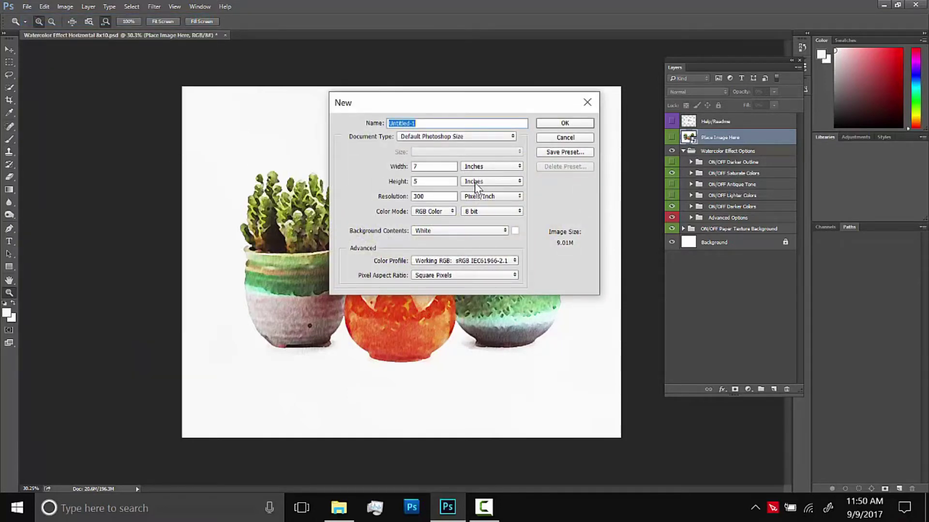
pyautogui.doubleClick(429, 165)
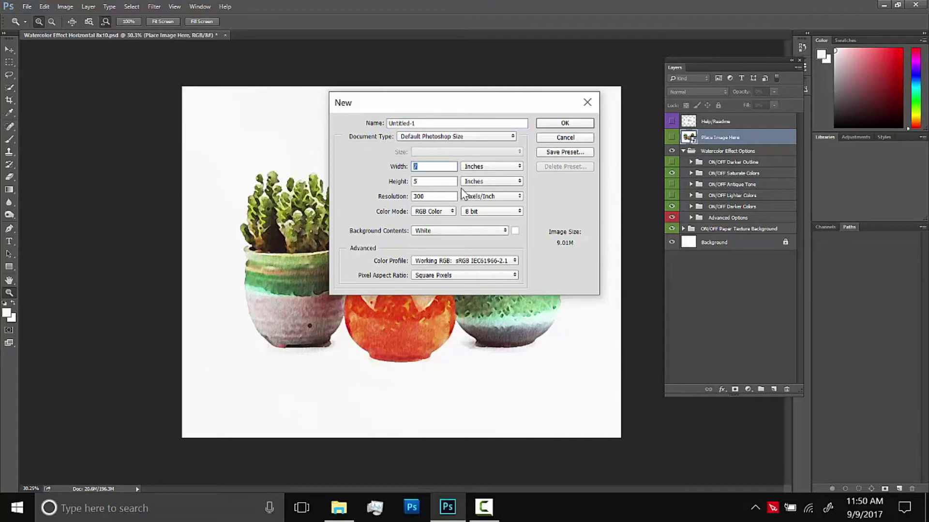
pyautogui.write('4')
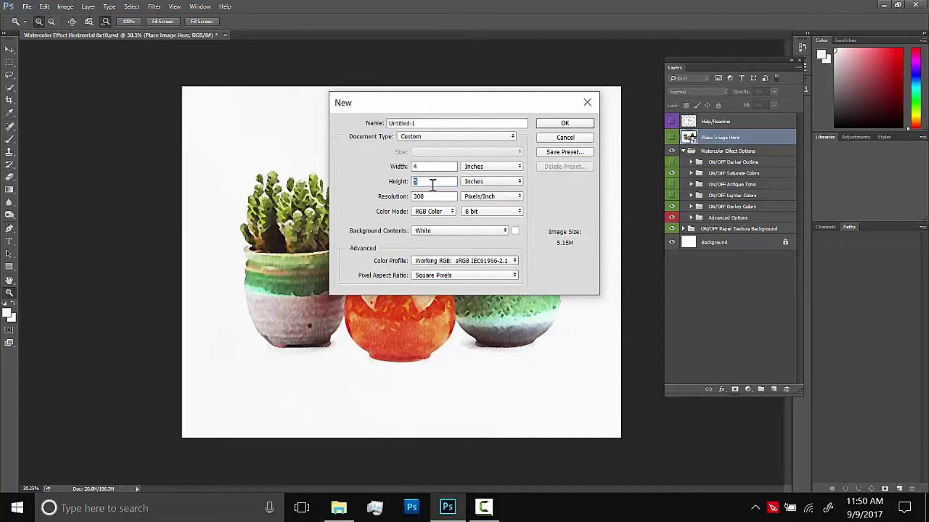
pyautogui.doubleClick(436, 165)
pyautogui.write('6')
pyautogui.click(559, 122)
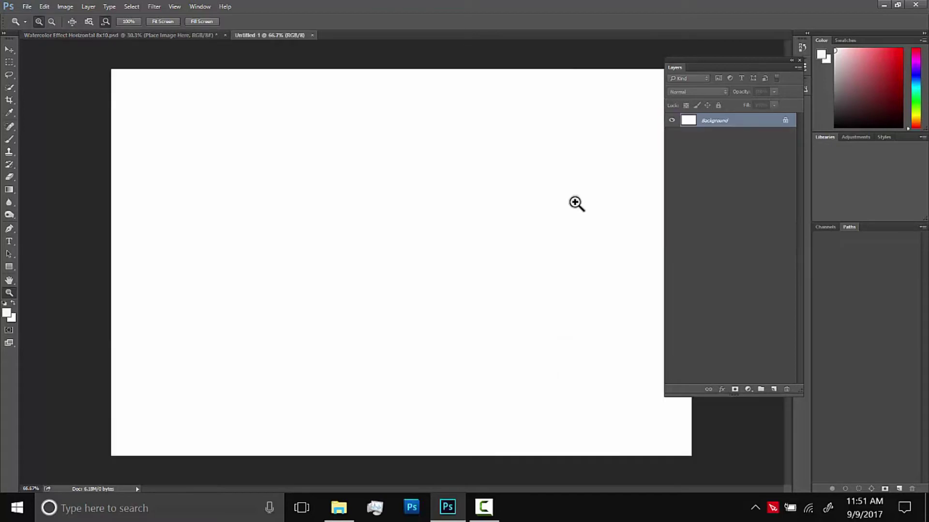
# - Drag the exported cactus-postcard JPEG from the Desktop folder onto the new card
pyautogui.click(338, 507)
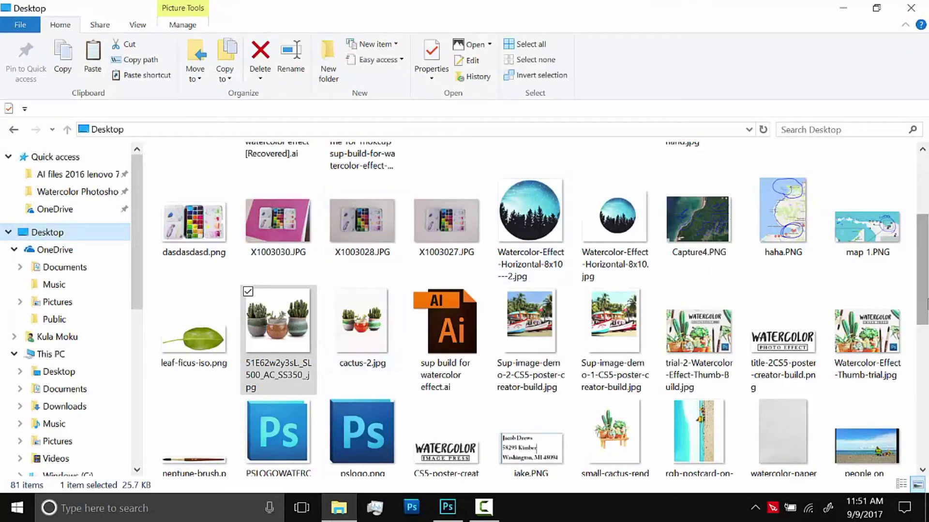
pyautogui.moveTo(917, 242); pyautogui.dragTo(916, 184)
pyautogui.moveTo(197, 157); pyautogui.dragTo(459, 263)
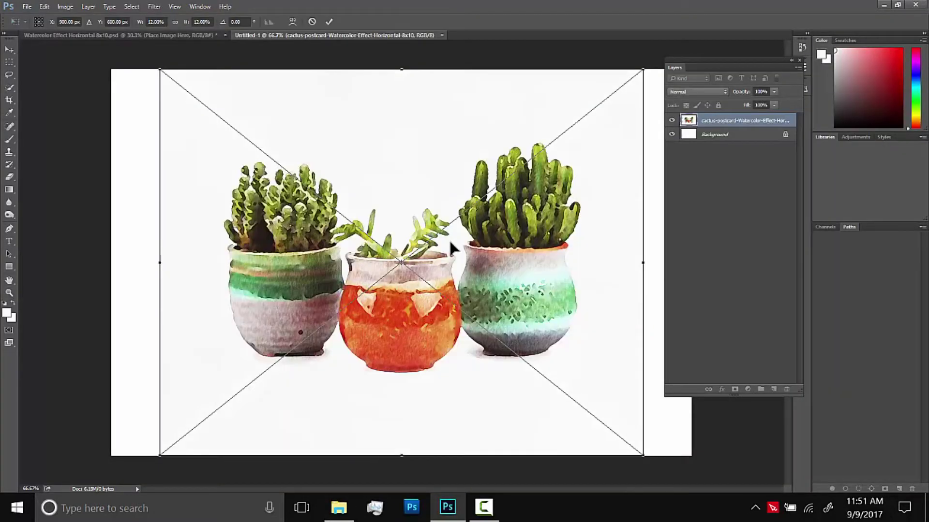
# - Enlarge the placed cactus image from a corner to fill the 6 x 4 inch card and commit it
pyautogui.moveTo(638, 66); pyautogui.dragTo(679, 41)
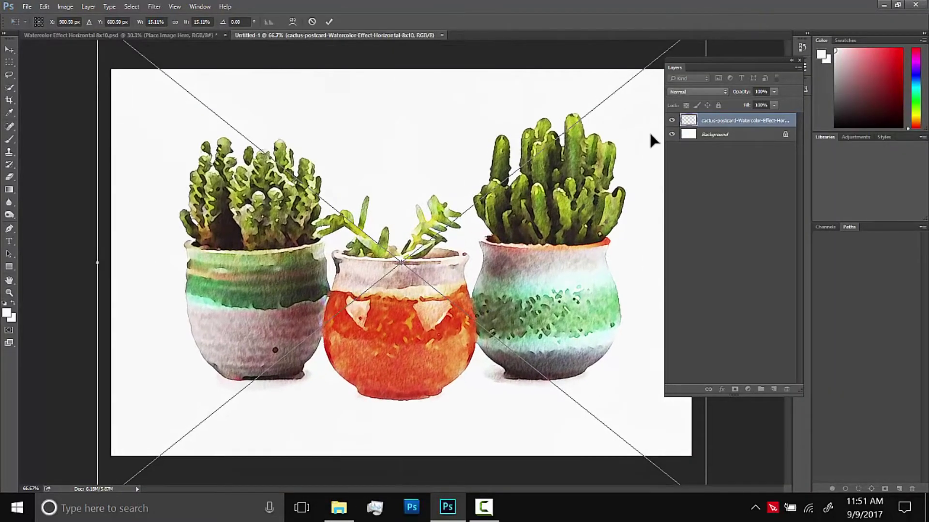
pyautogui.click(791, 61)
pyautogui.moveTo(698, 72); pyautogui.dragTo(779, 104)
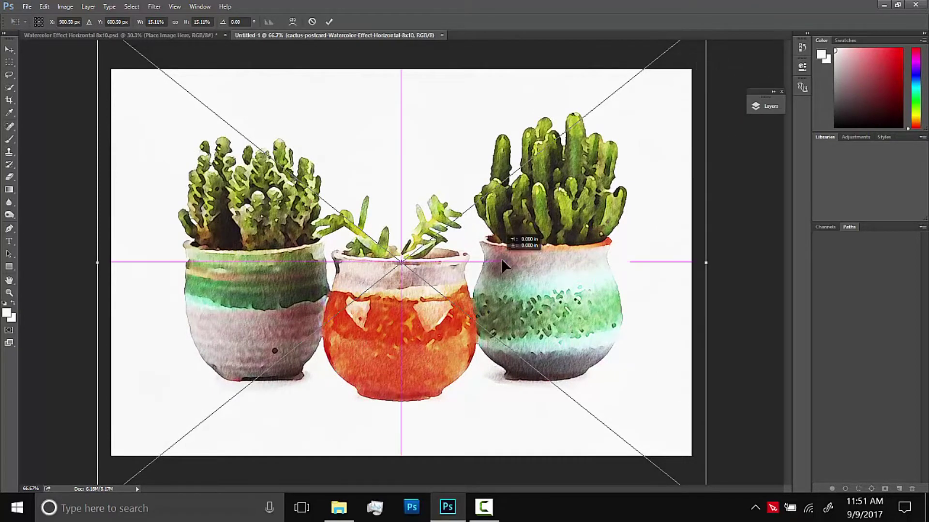
pyautogui.press('Return')
pyautogui.press('z')
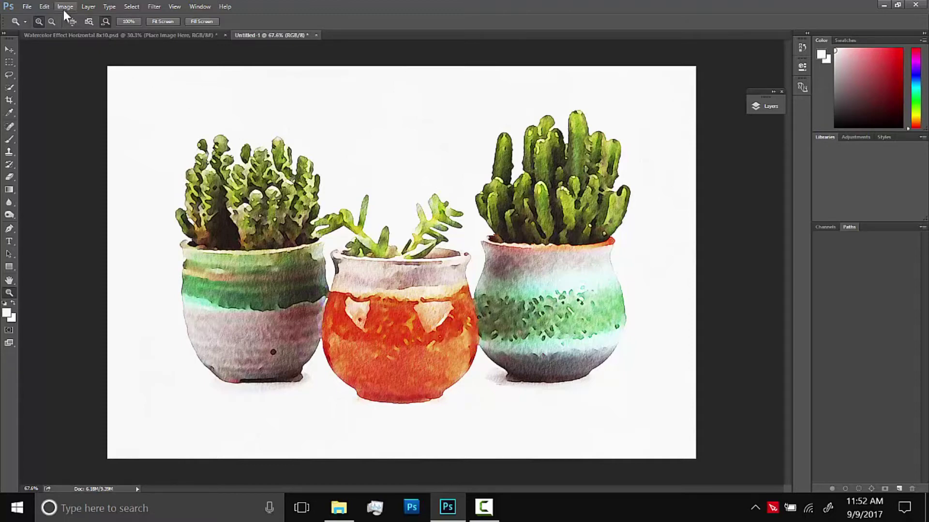
pyautogui.click(44, 6)
# - Convert the card to CMYK with the U.S. Web Coated profile
pyautogui.moveTo(121, 504)
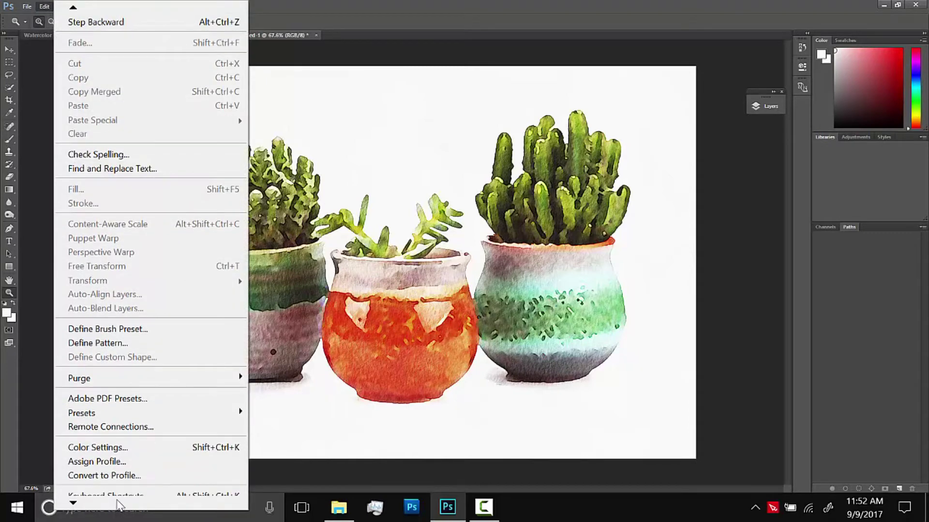
pyautogui.click(115, 454)
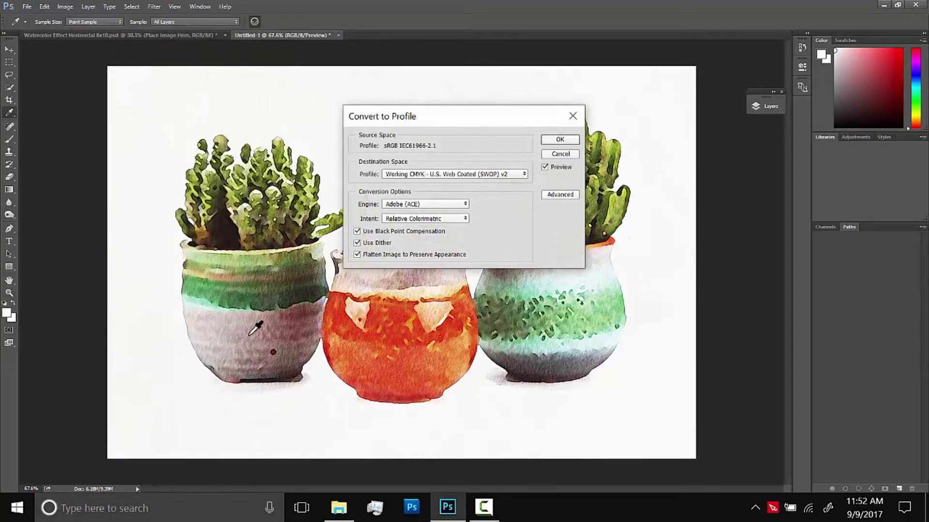
pyautogui.click(419, 174)
pyautogui.click(414, 184)
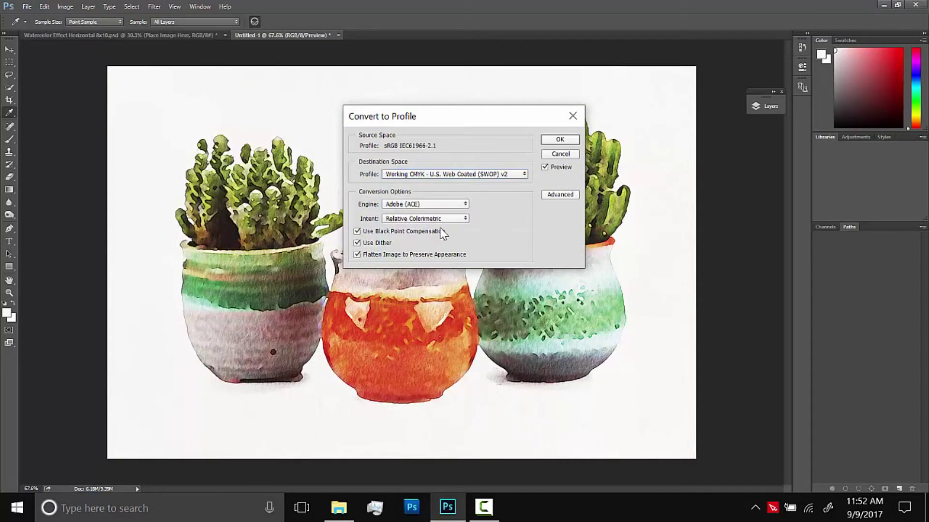
pyautogui.click(577, 140)
pyautogui.press('z')
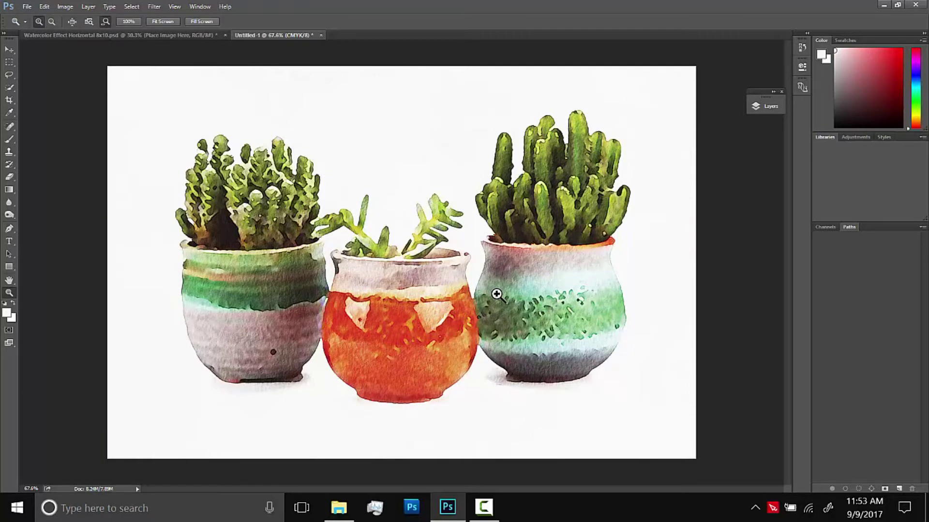
# - Add a Hue/Saturation adjustment layer over the cactus image, raising saturation to +2
pyautogui.click(765, 106)
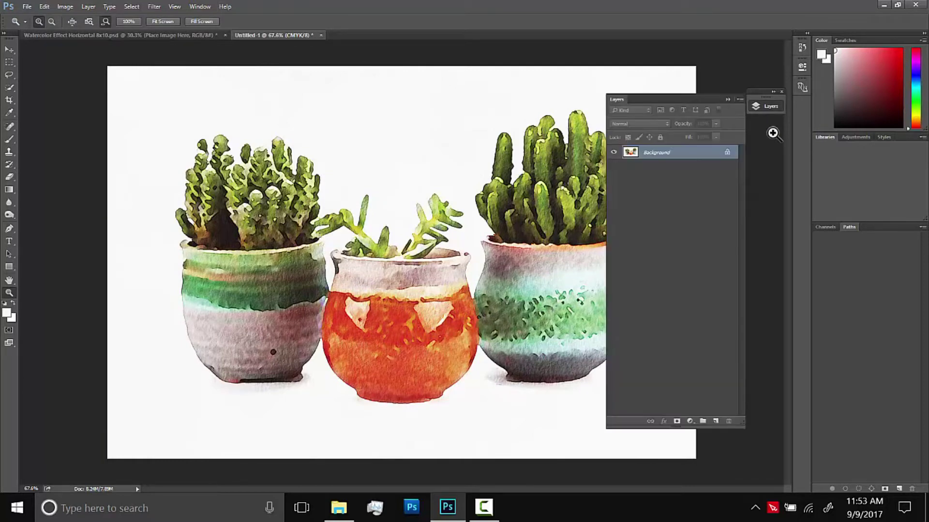
pyautogui.click(690, 422)
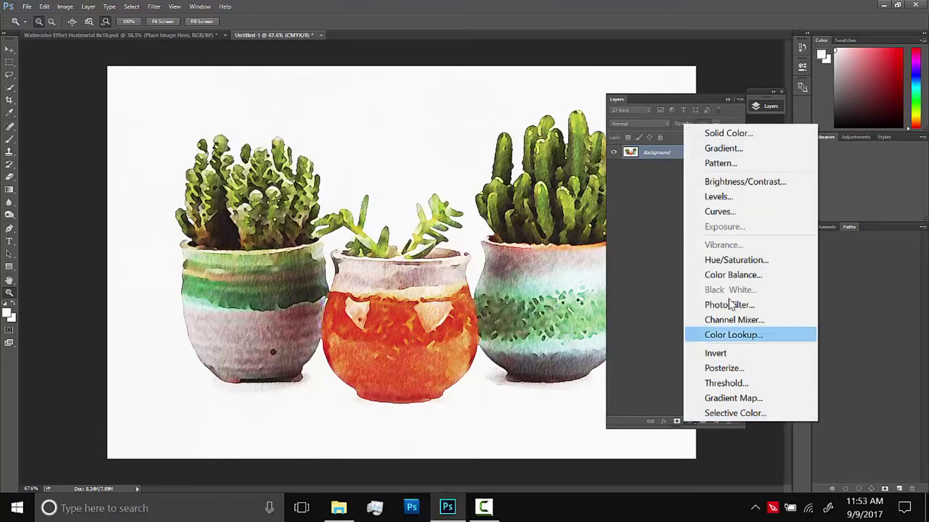
pyautogui.click(740, 260)
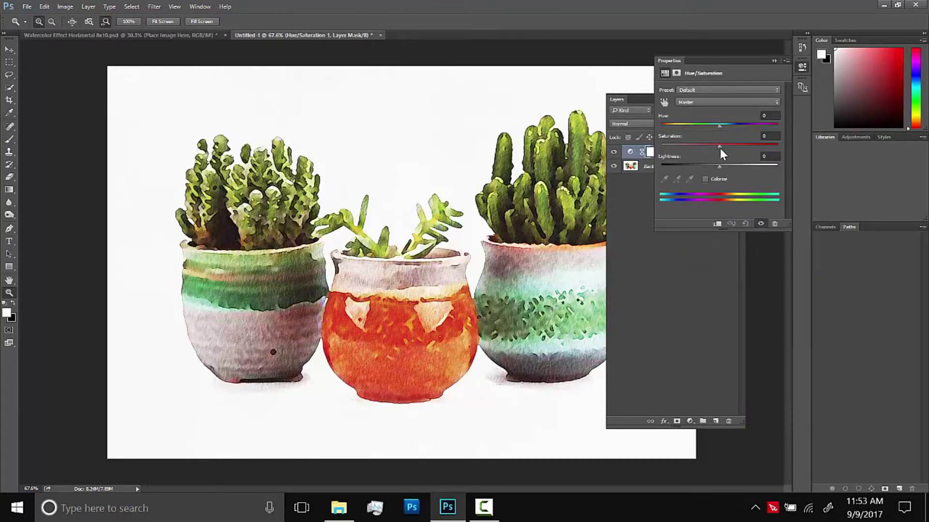
pyautogui.moveTo(720, 148); pyautogui.dragTo(729, 143)
pyautogui.click(774, 61)
pyautogui.scroll(-3, 127, 44)
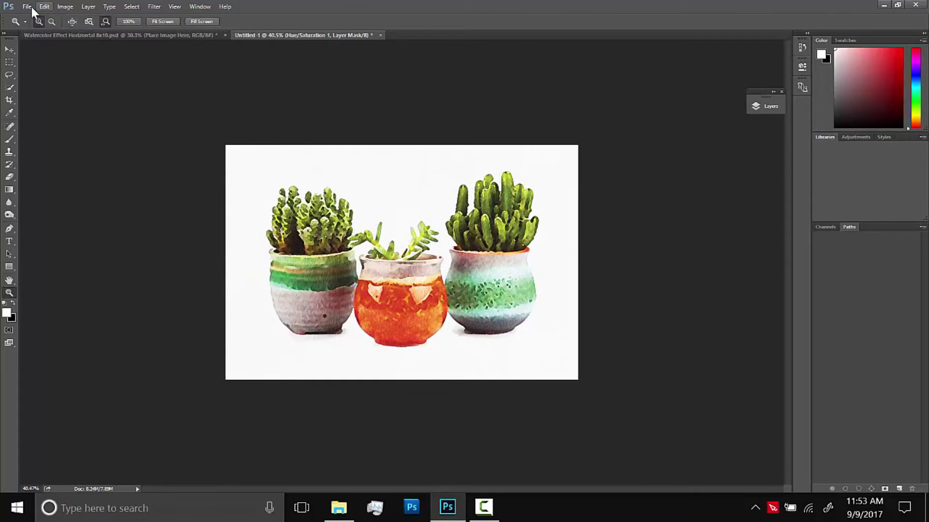
# - Export the succulent picture through Save for Web (Legacy) as a JPEG to the Desktop
pyautogui.click(28, 7)
pyautogui.moveTo(65, 216)
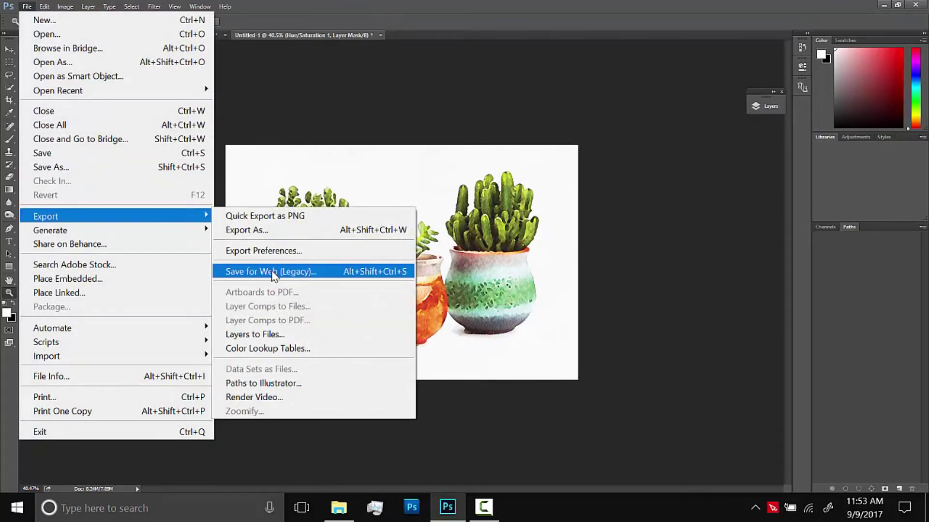
pyautogui.click(273, 273)
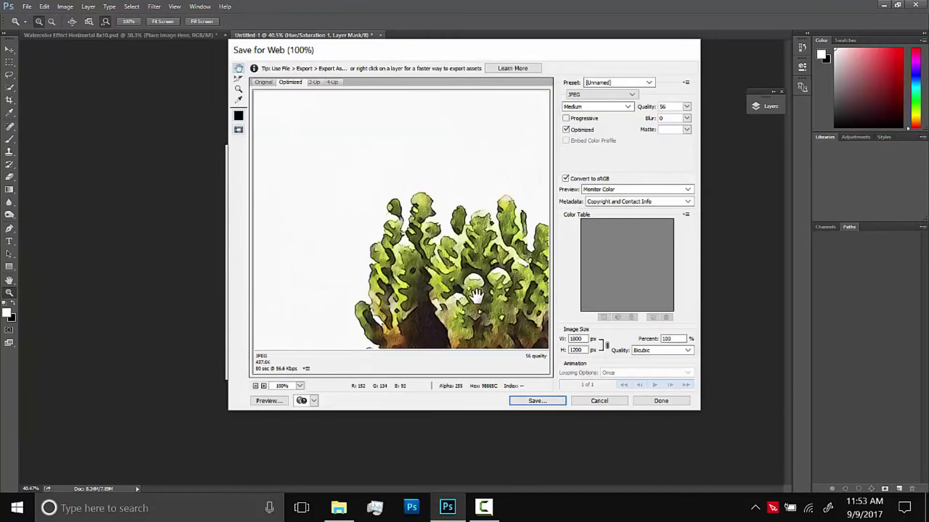
pyautogui.moveTo(477, 295); pyautogui.dragTo(409, 220)
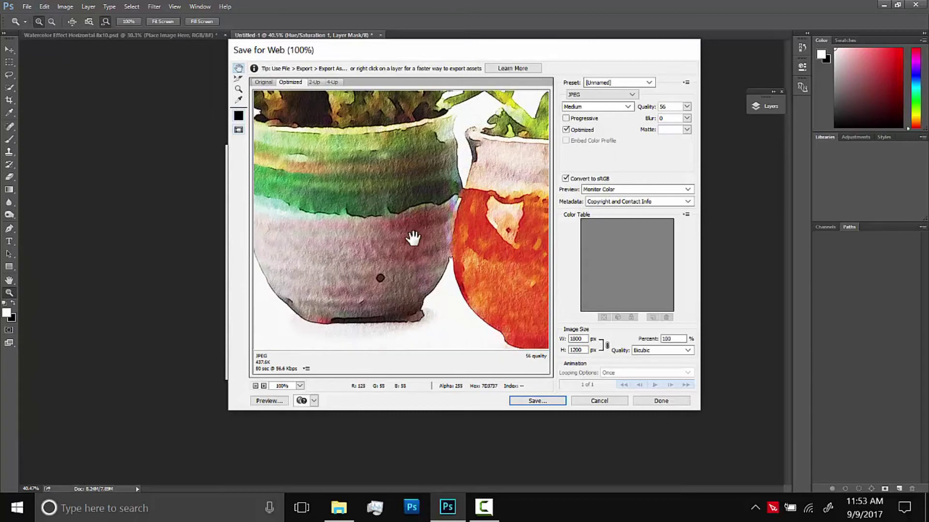
pyautogui.click(537, 401)
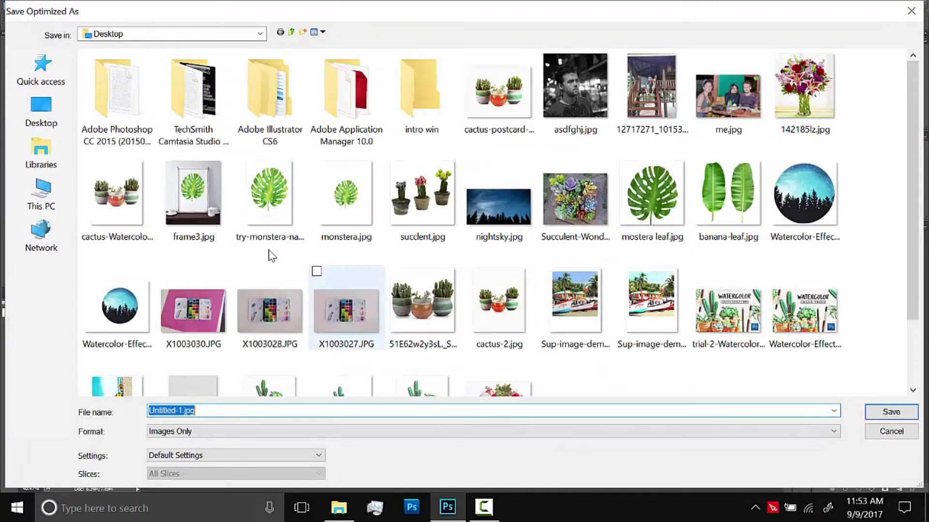
pyautogui.doubleClick(186, 411)
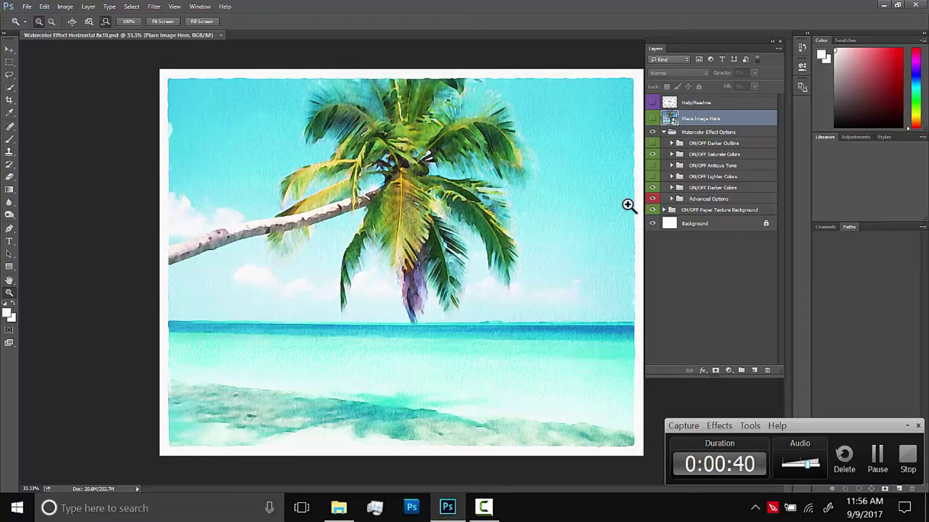
# - Open the Place Image Here smart object and hide the sample beach photo and Rectangle Mask - Rough group
pyautogui.doubleClick(669, 117)
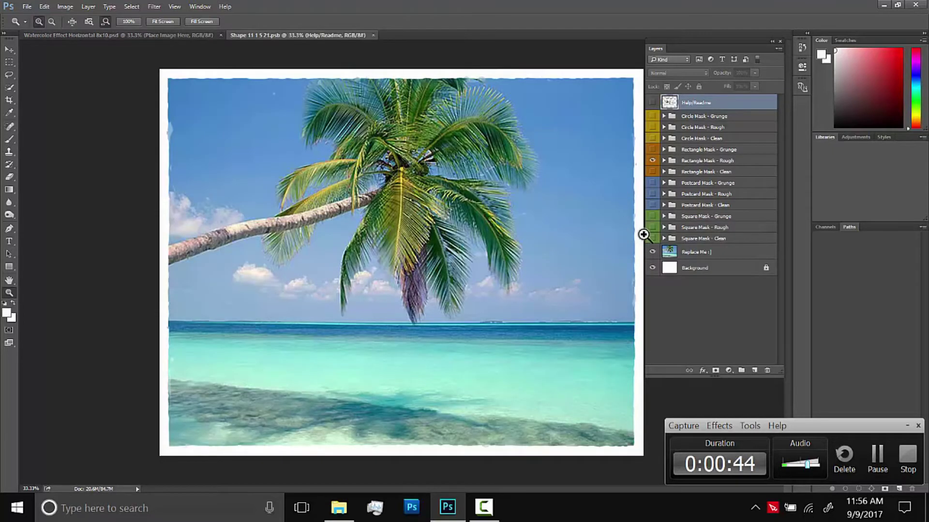
pyautogui.click(653, 252)
pyautogui.click(652, 160)
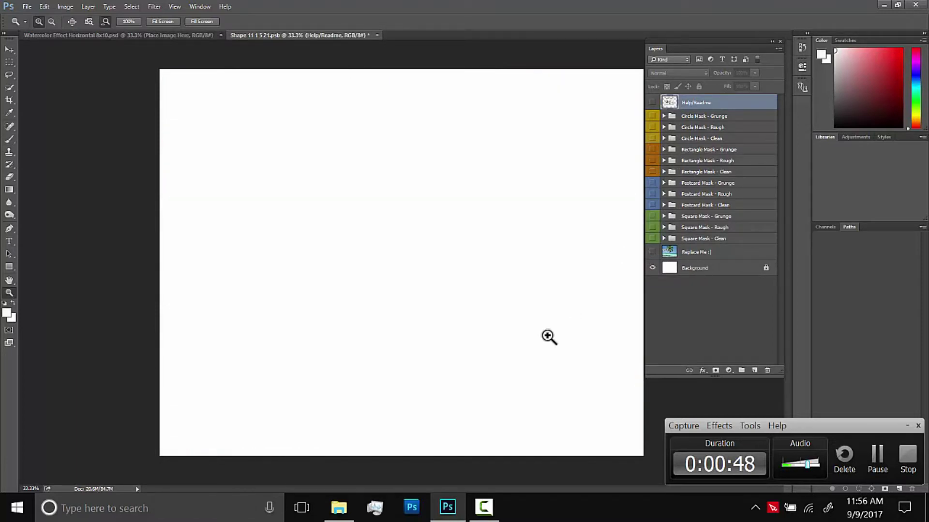
pyautogui.click(335, 511)
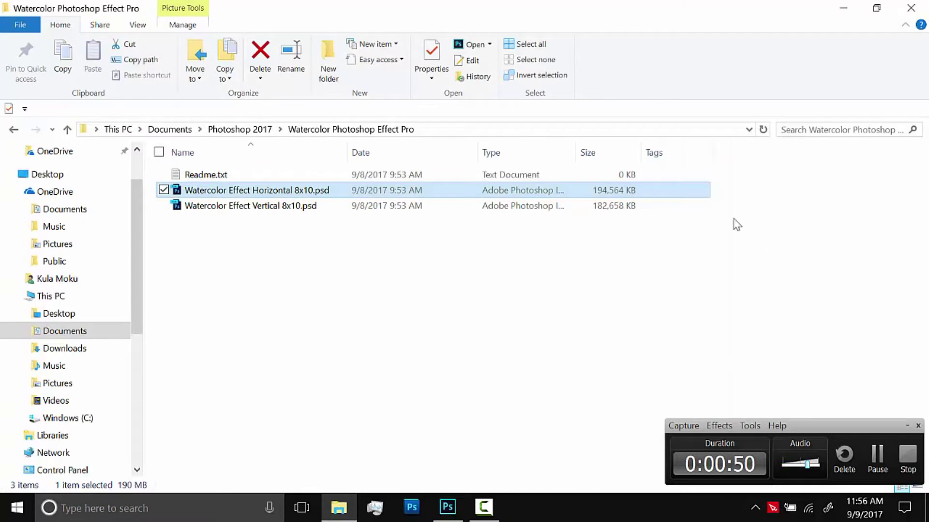
# - Drag nightsky.jpg from the Desktop onto the placeholder canvas and enlarge it
pyautogui.click(47, 177)
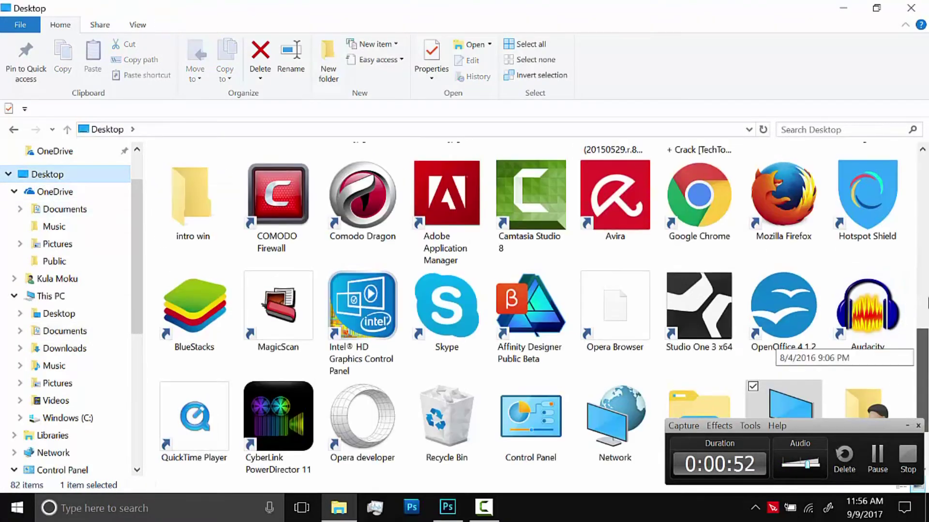
pyautogui.scroll(-5, 774, 343)
pyautogui.scroll(1, 764, 339)
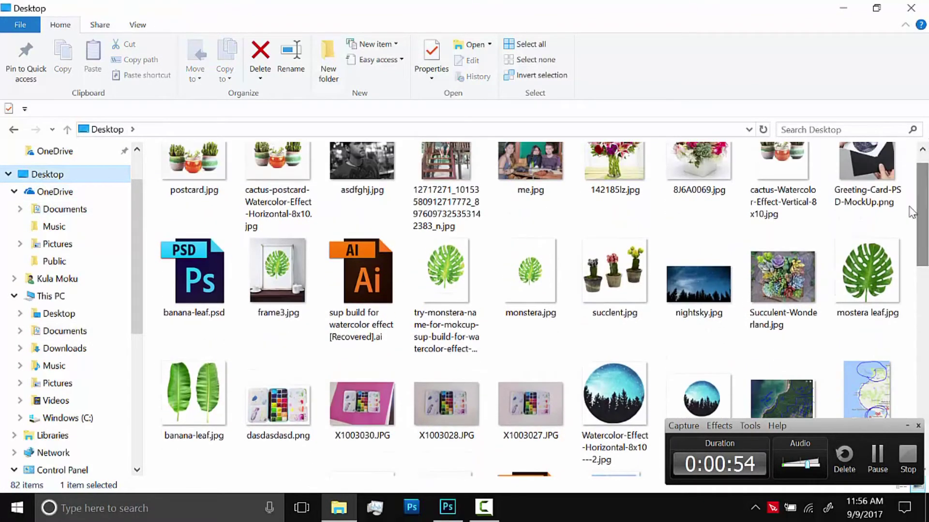
pyautogui.scroll(-1, 923, 201)
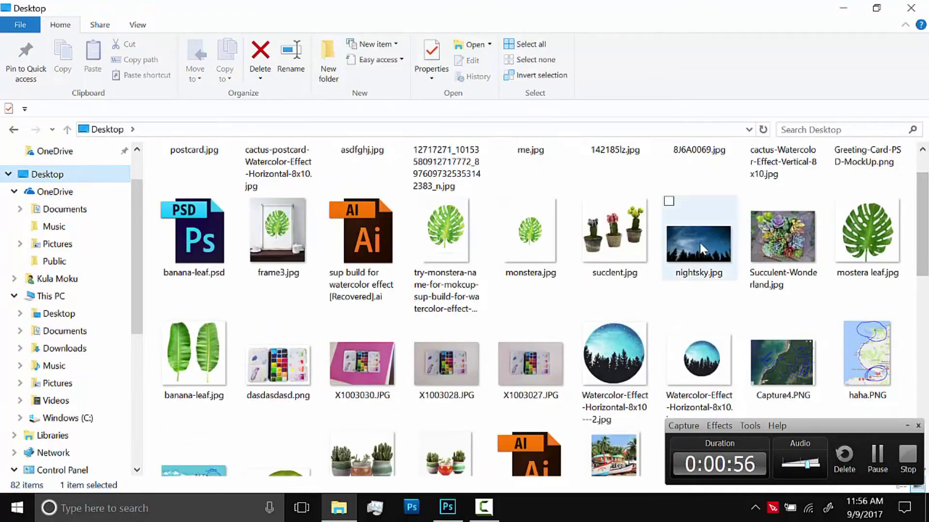
pyautogui.moveTo(699, 241); pyautogui.dragTo(479, 296)
pyautogui.moveTo(474, 222); pyautogui.dragTo(562, 170)
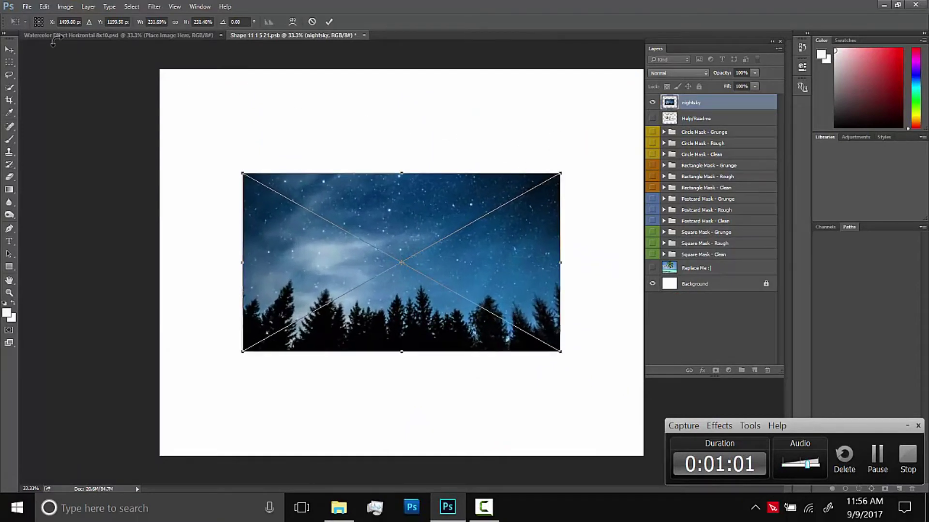
# - Commit the night-sky image, turn on Circle Mask - Rough, and move nightsky below the mask groups
pyautogui.click(10, 52)
pyautogui.click(419, 194)
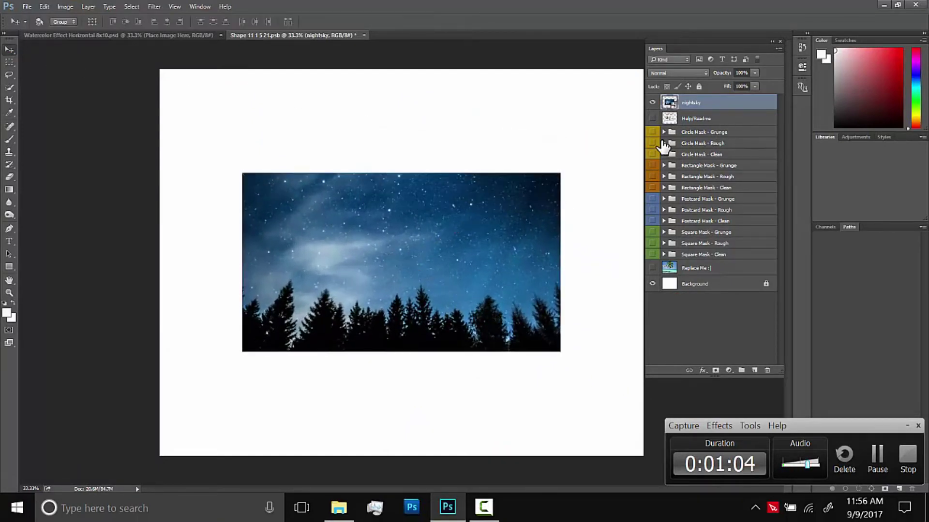
pyautogui.click(652, 143)
pyautogui.moveTo(695, 105); pyautogui.dragTo(701, 275)
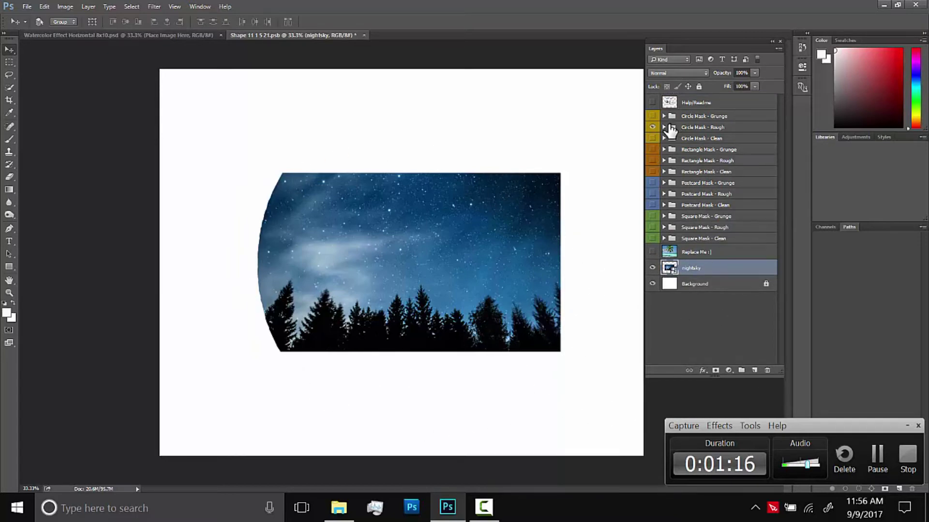
pyautogui.click(664, 128)
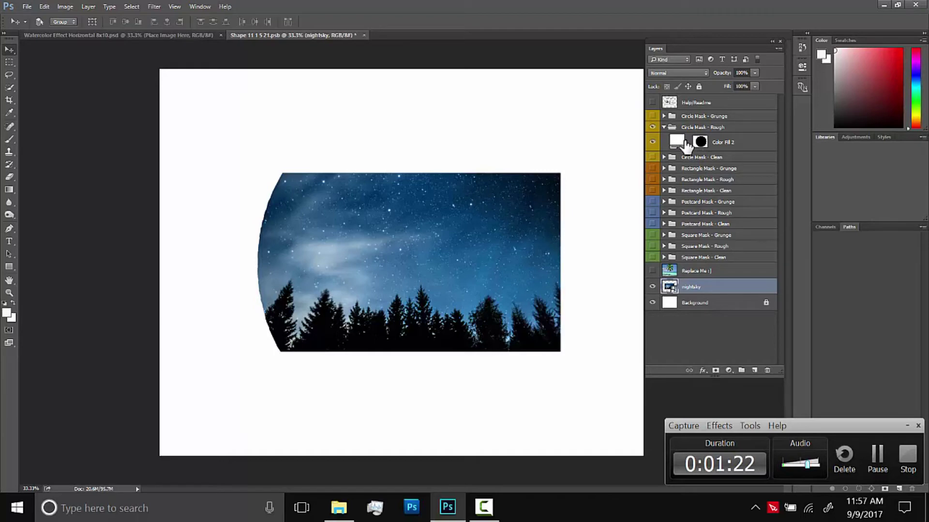
# - Scale down Color Fill 2's mask so the rough circle frames the night sky centrally
pyautogui.click(701, 145)
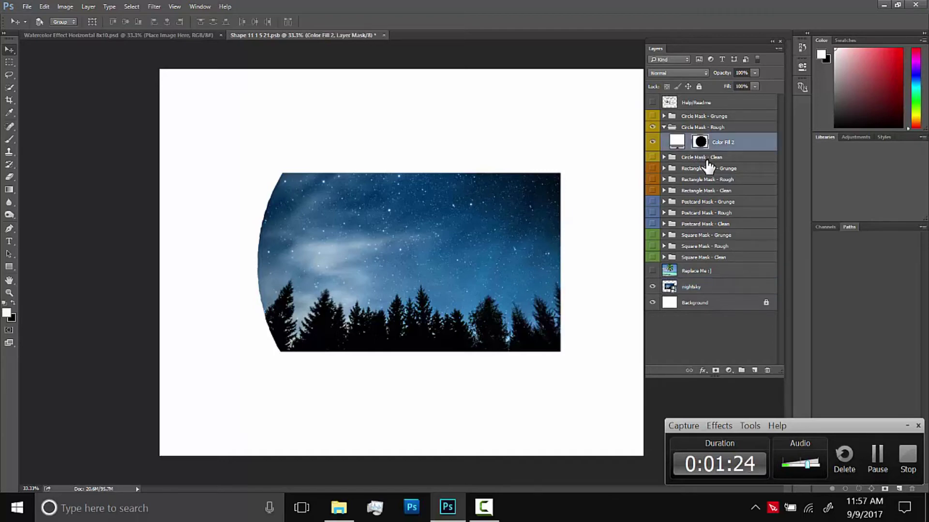
pyautogui.click(66, 9)
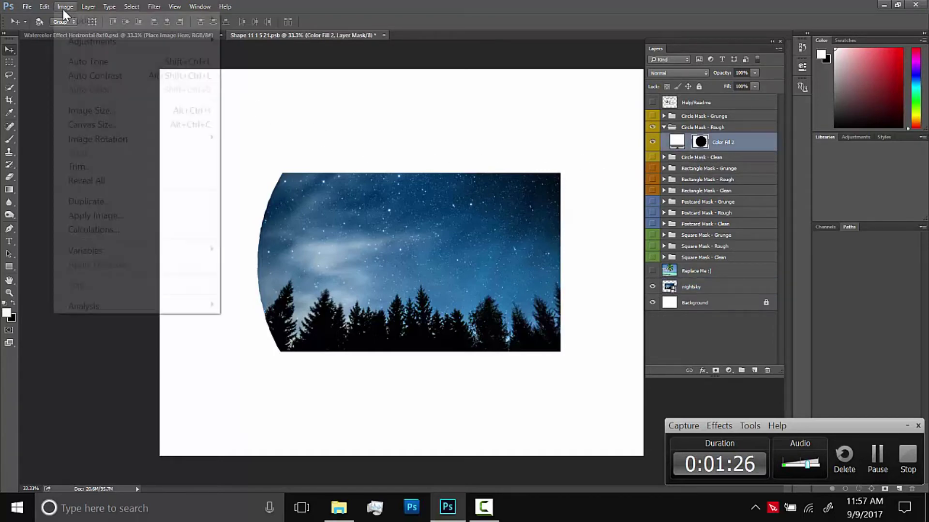
pyautogui.moveTo(42, 10)
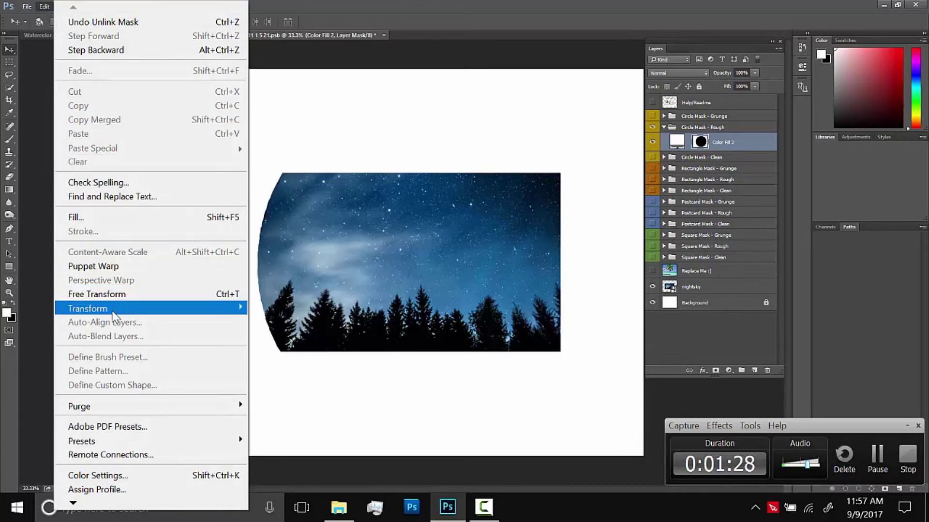
pyautogui.moveTo(203, 309)
pyautogui.click(271, 328)
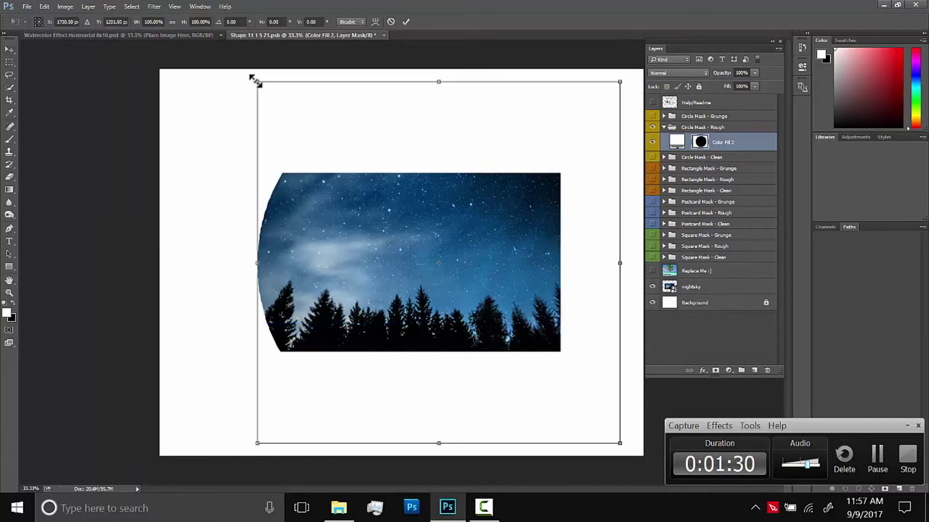
pyautogui.moveTo(255, 80); pyautogui.dragTo(299, 124)
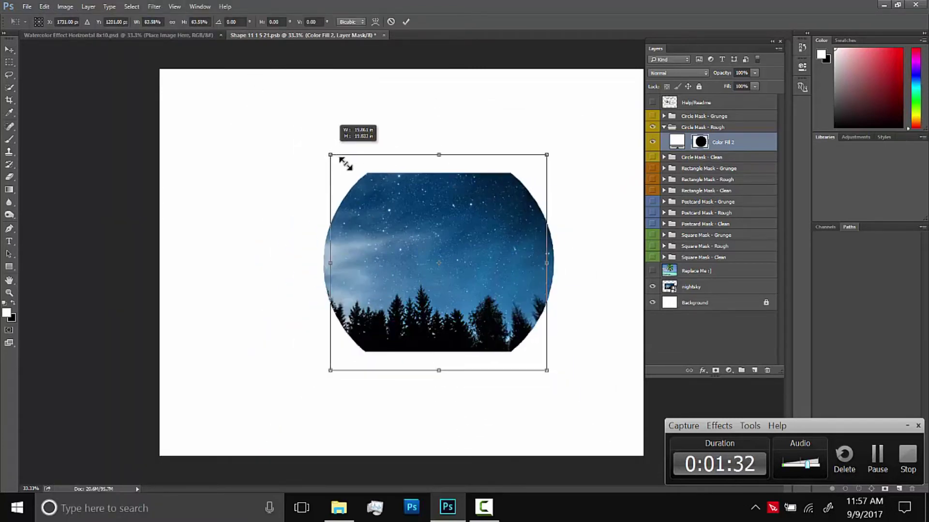
pyautogui.moveTo(345, 163)
pyautogui.mouseDown()
pyautogui.moveTo(383, 190)
pyautogui.moveTo(304, 133)
pyautogui.moveTo(354, 166)
pyautogui.mouseUp()
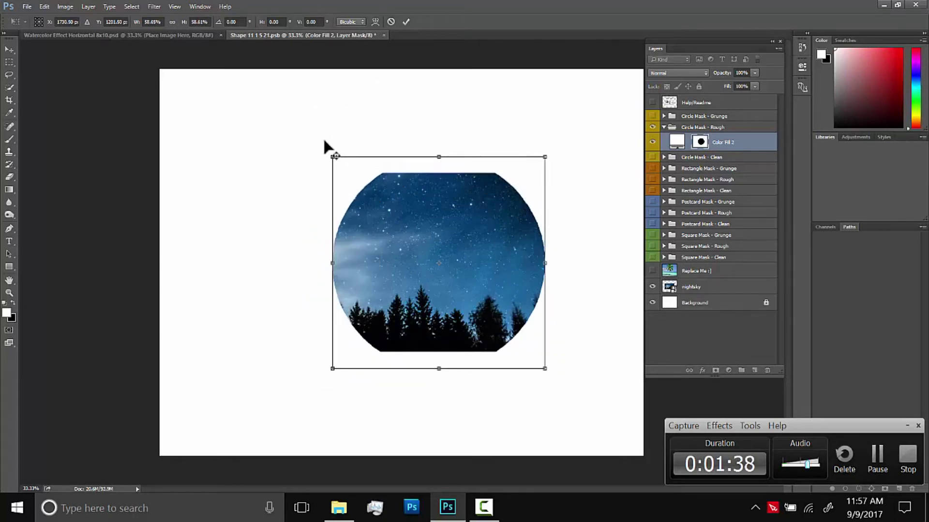
pyautogui.press('Return')
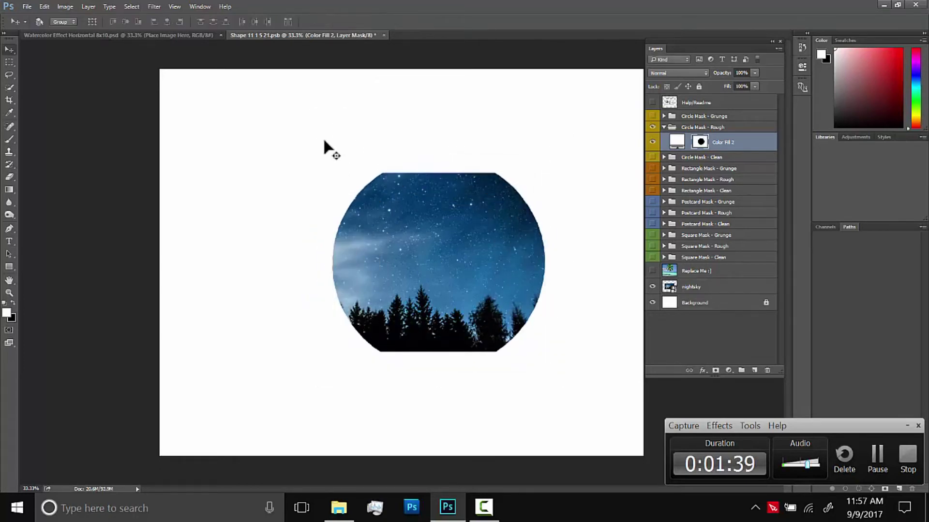
pyautogui.click(696, 287)
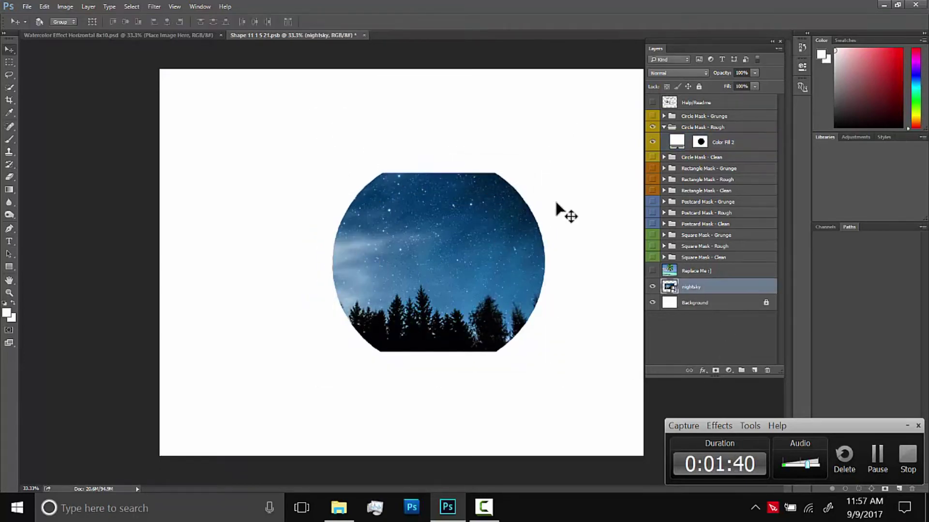
# - Resize and re-centre the night-sky photo on the circle with Free Transform
pyautogui.click(44, 7)
pyautogui.moveTo(227, 309)
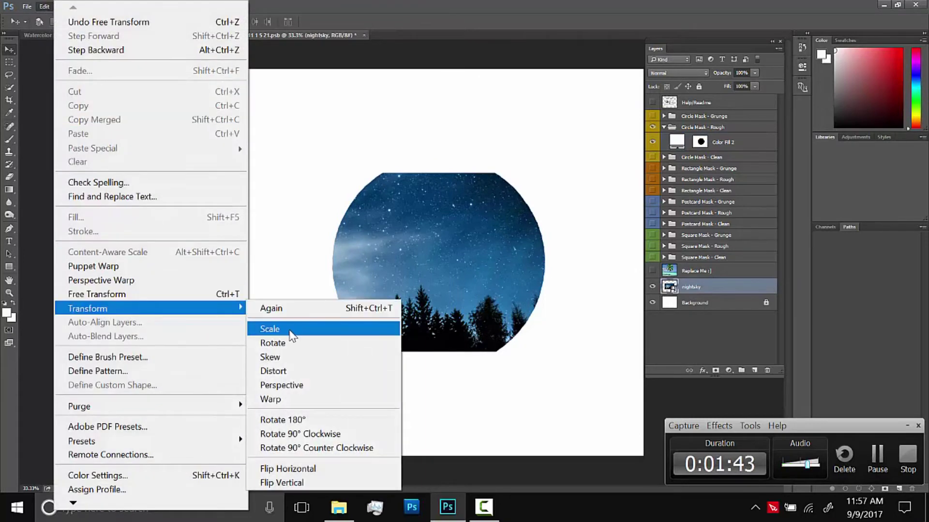
pyautogui.click(269, 329)
pyautogui.moveTo(244, 173); pyautogui.dragTo(206, 152)
pyautogui.moveTo(472, 259); pyautogui.dragTo(448, 254)
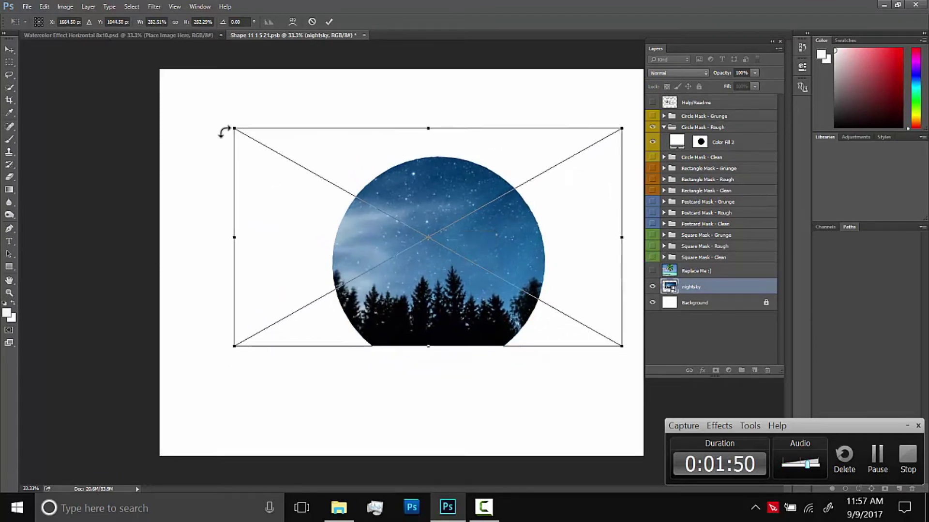
pyautogui.moveTo(222, 131); pyautogui.dragTo(249, 136)
pyautogui.moveTo(423, 235); pyautogui.dragTo(419, 235)
# - Warp the photo's mesh so the trees shift within the circle's lower half, then commit
pyautogui.click(65, 7)
pyautogui.moveTo(44, 7)
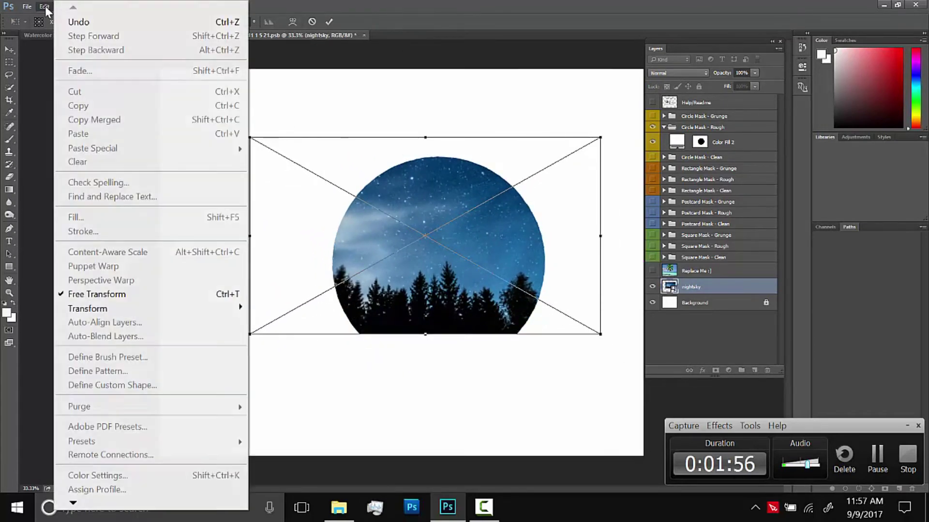
pyautogui.moveTo(131, 309)
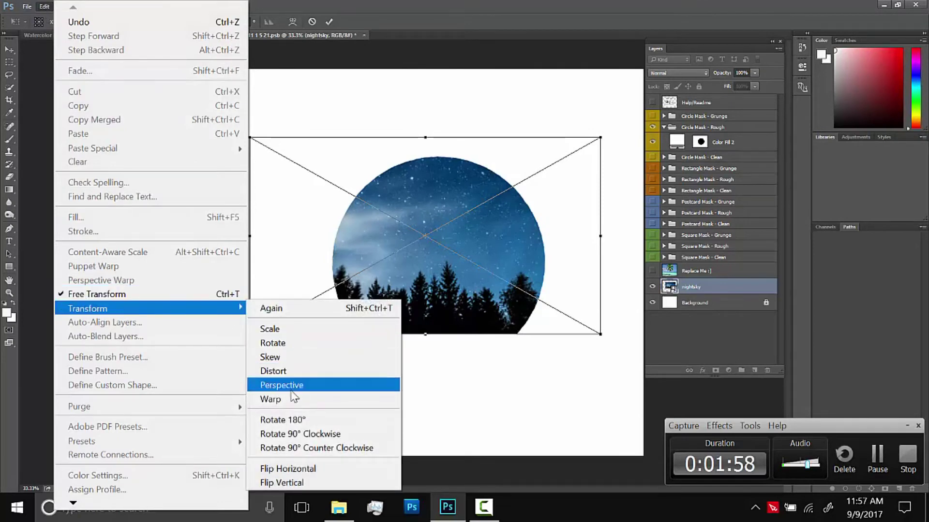
pyautogui.click(290, 399)
pyautogui.moveTo(442, 336); pyautogui.dragTo(440, 375)
pyautogui.moveTo(408, 269); pyautogui.dragTo(344, 246)
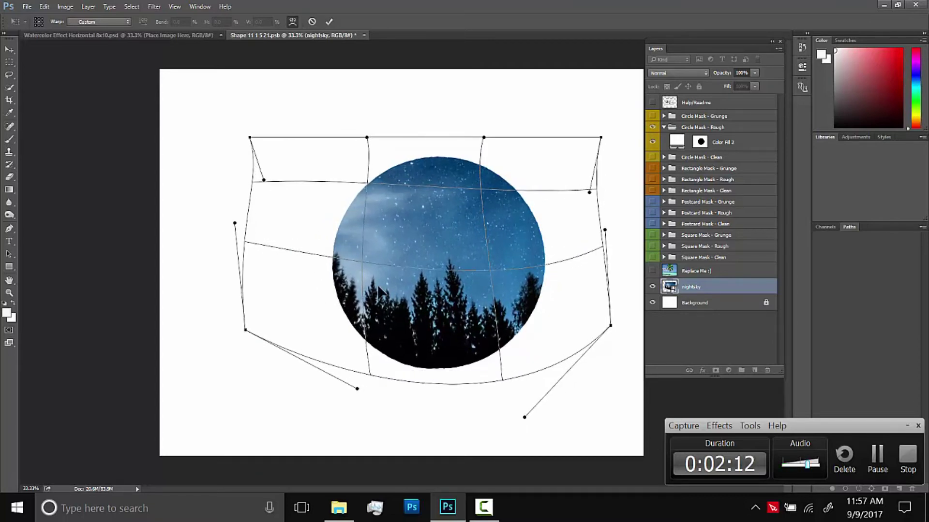
pyautogui.moveTo(378, 289); pyautogui.dragTo(464, 301)
pyautogui.moveTo(400, 312)
pyautogui.mouseDown()
pyautogui.moveTo(388, 308)
pyautogui.moveTo(396, 312)
pyautogui.mouseUp()
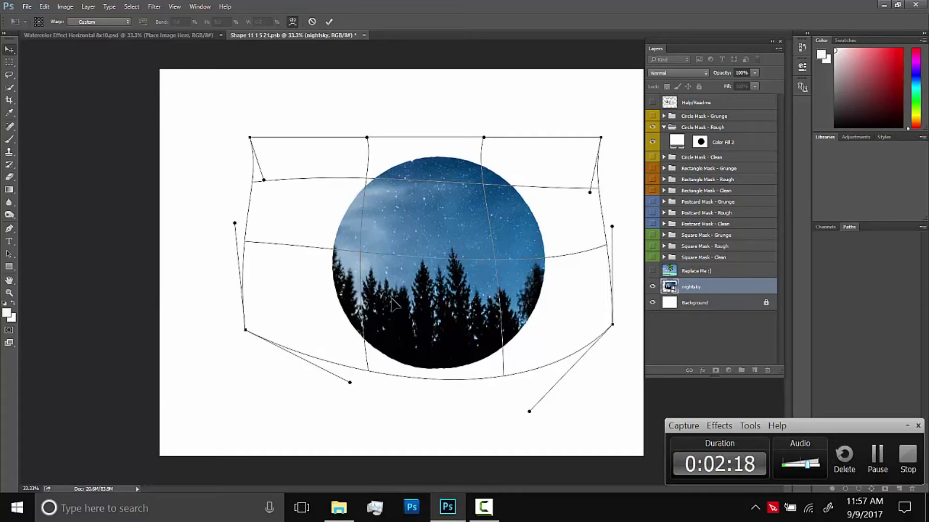
pyautogui.press('Return')
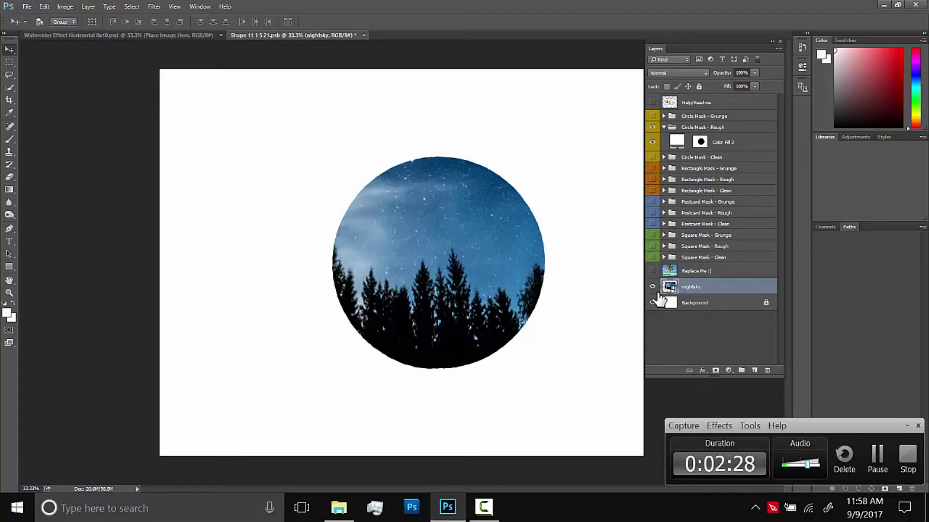
# - Rasterize the nightsky layer and switch to the Burn tool
pyautogui.rightClick(687, 290)
pyautogui.click(734, 310)
pyautogui.click(13, 216)
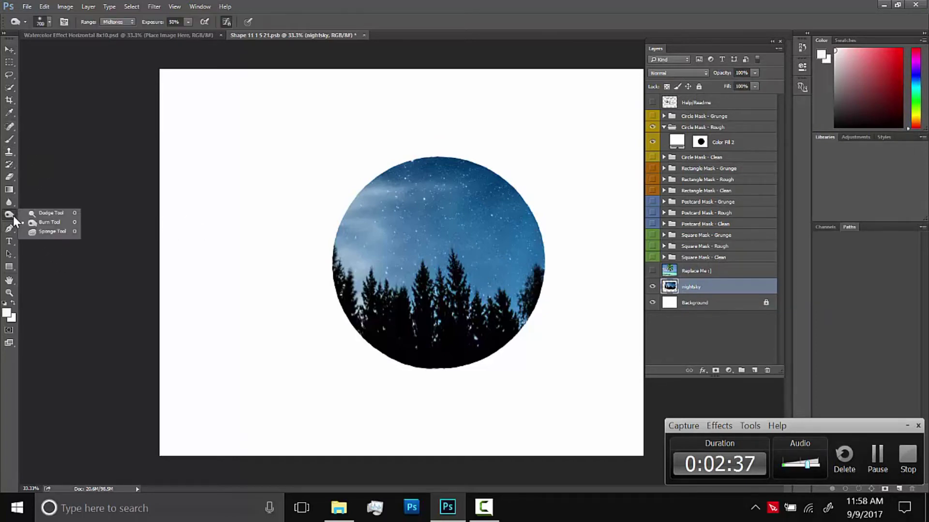
pyautogui.click(42, 215)
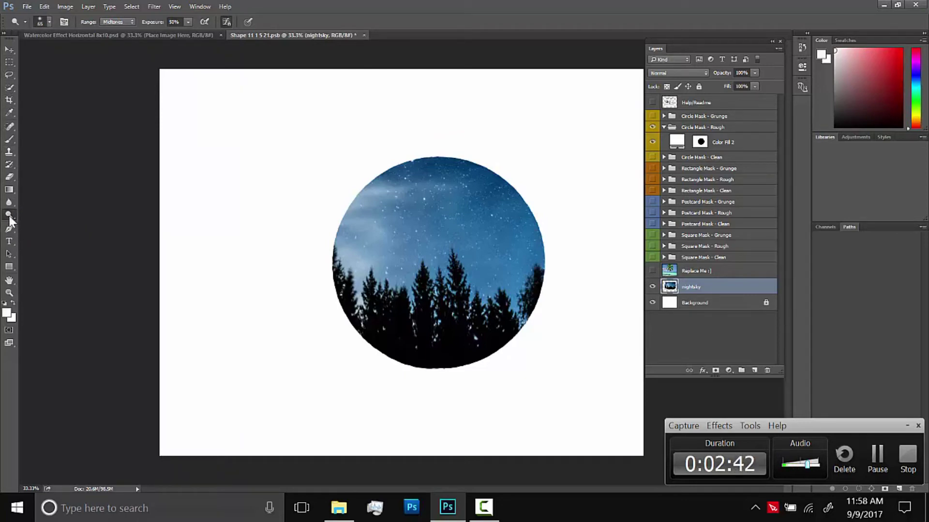
pyautogui.click(11, 216)
pyautogui.click(38, 224)
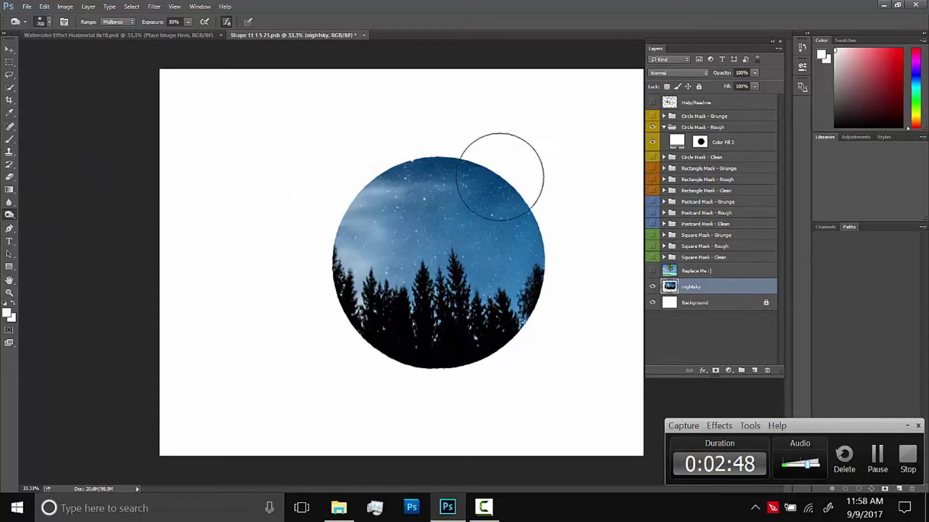
# - Make the 700 px burn brush fully soft at 0% hardness and close the photo document
pyautogui.click(50, 22)
pyautogui.click(55, 76)
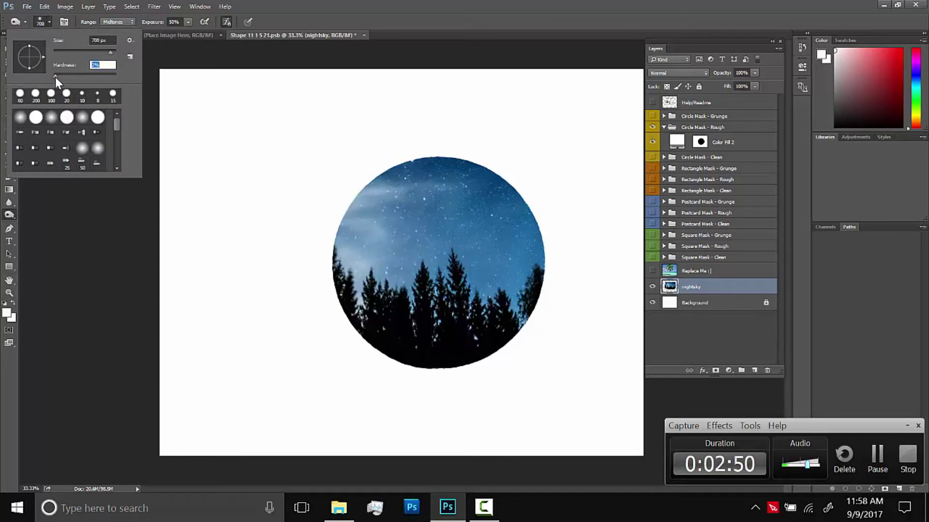
pyautogui.click(332, 276)
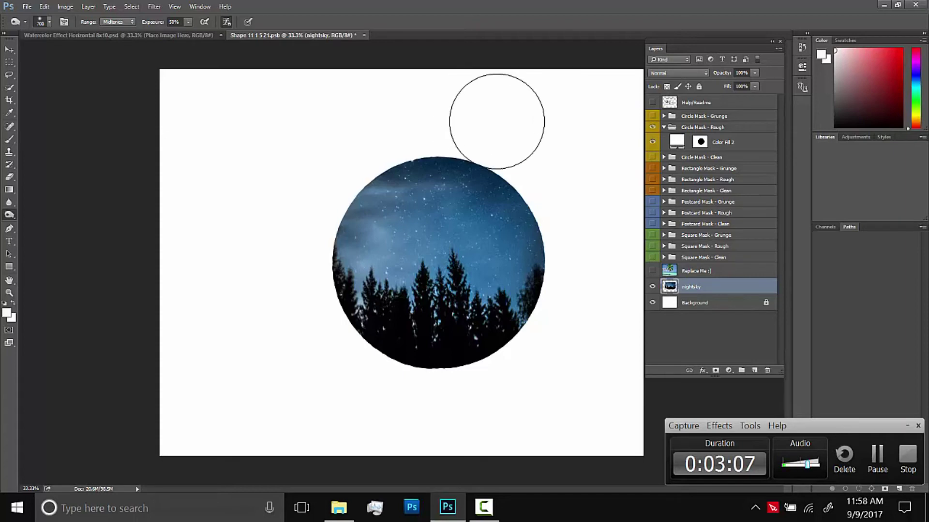
pyautogui.click(363, 34)
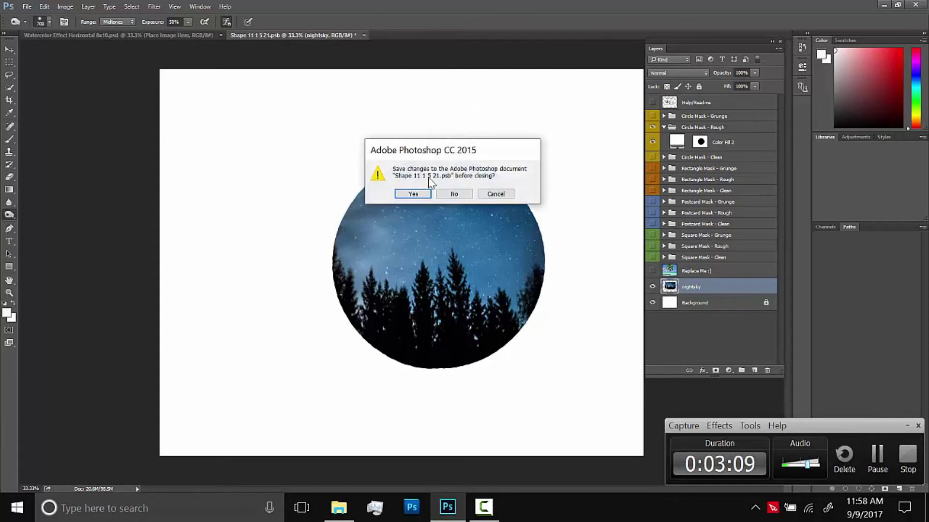
# - Save the photo changes into the template and hide the ON/OFF Saturate Colors group
pyautogui.click(412, 194)
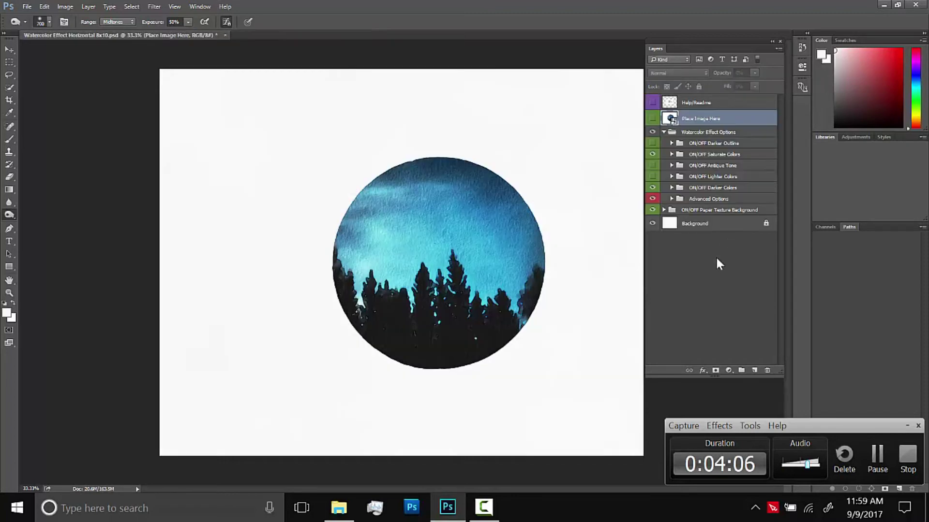
pyautogui.click(9, 293)
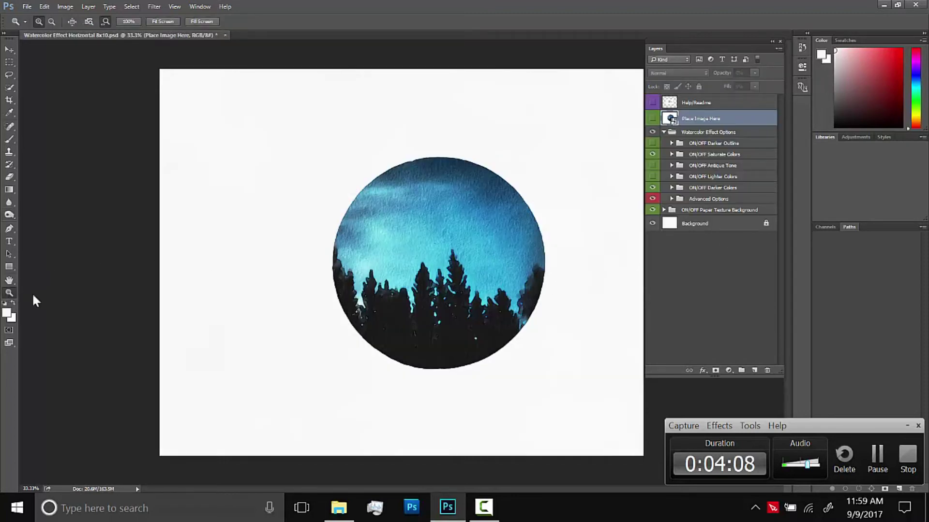
pyautogui.moveTo(448, 230); pyautogui.dragTo(464, 242)
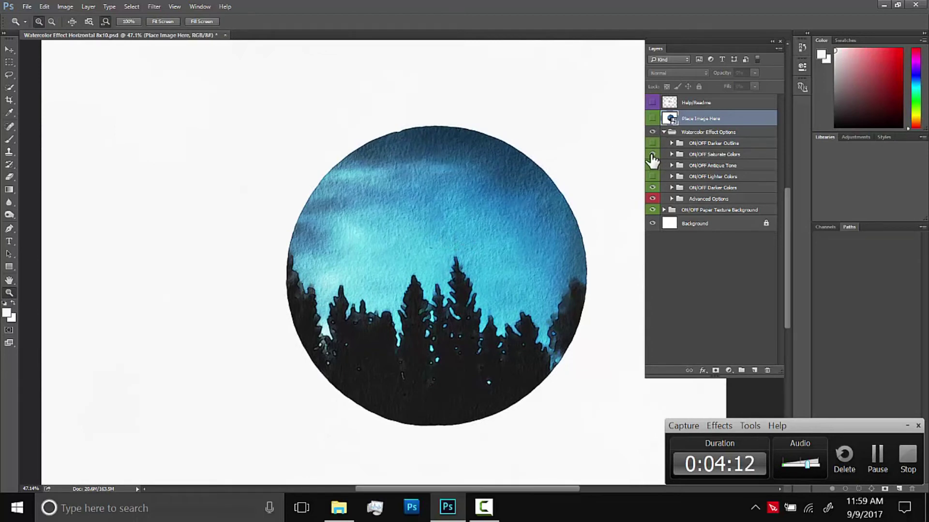
pyautogui.click(652, 154)
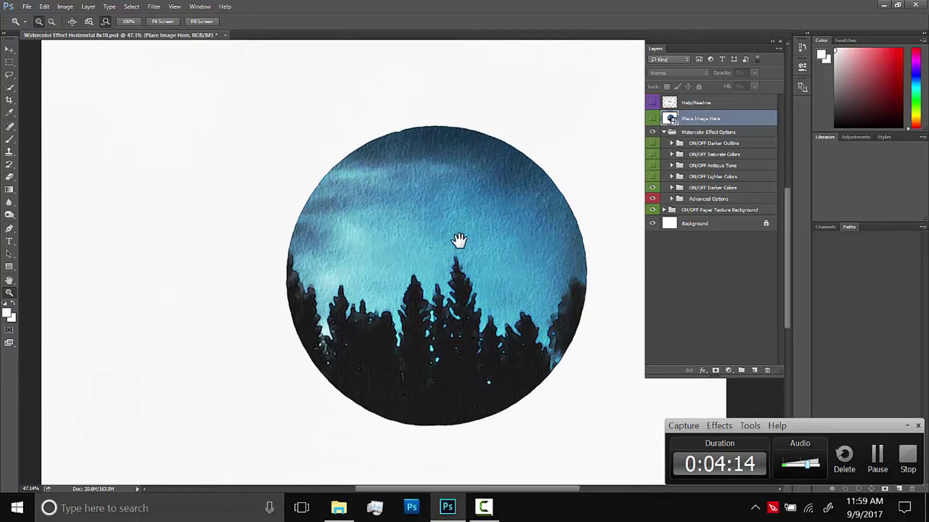
pyautogui.moveTo(458, 241); pyautogui.dragTo(416, 252)
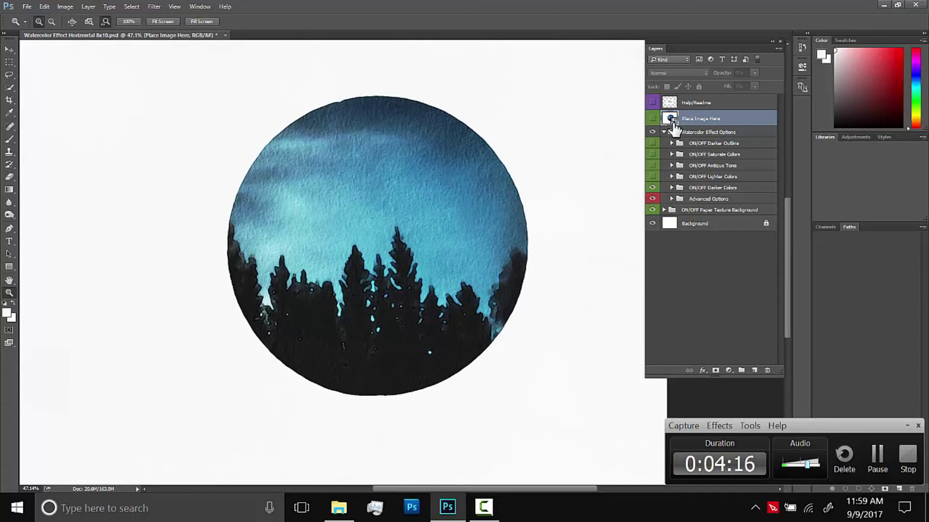
# - Add a new layer and set up a white 50 px brush at 100% hardness for stars
pyautogui.click(754, 371)
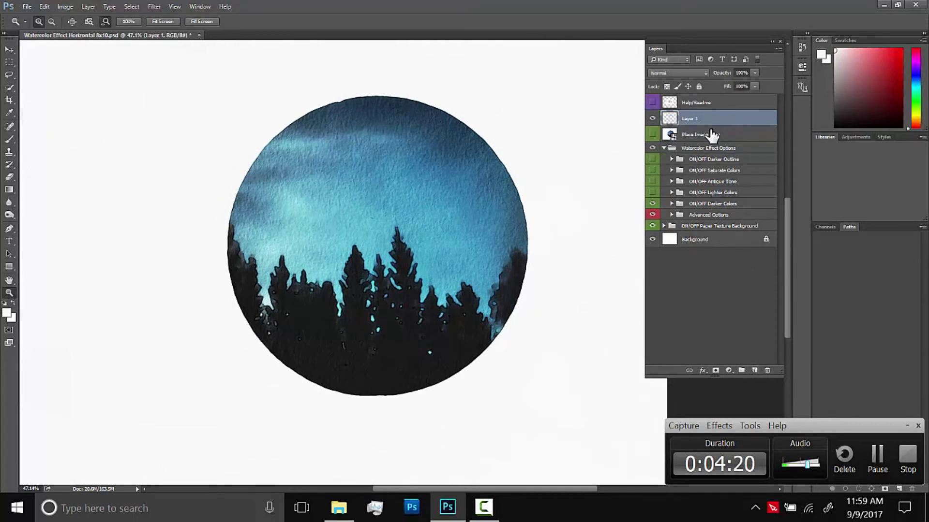
pyautogui.click(9, 140)
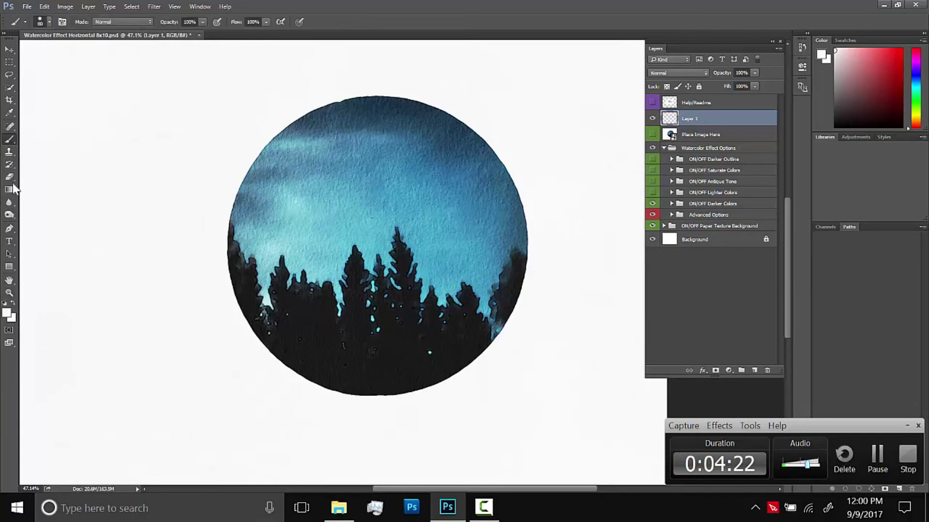
pyautogui.click(8, 314)
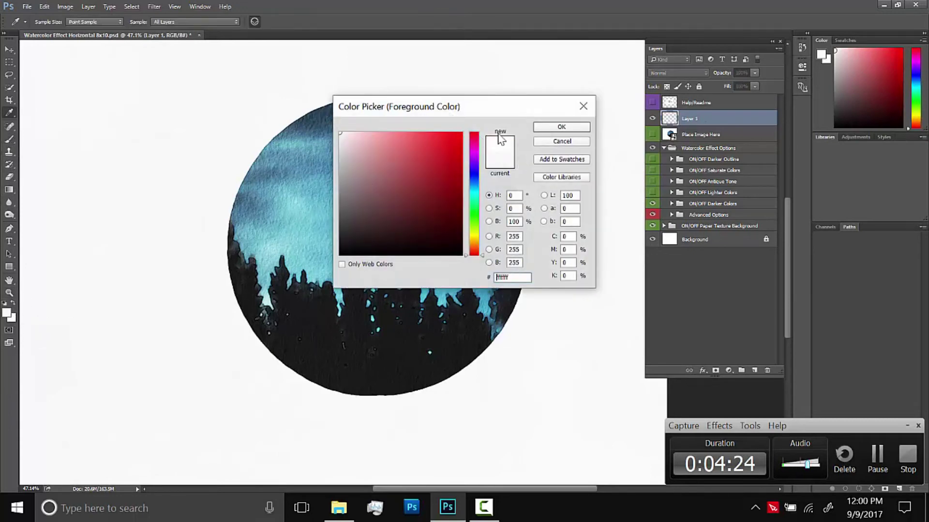
pyautogui.click(547, 130)
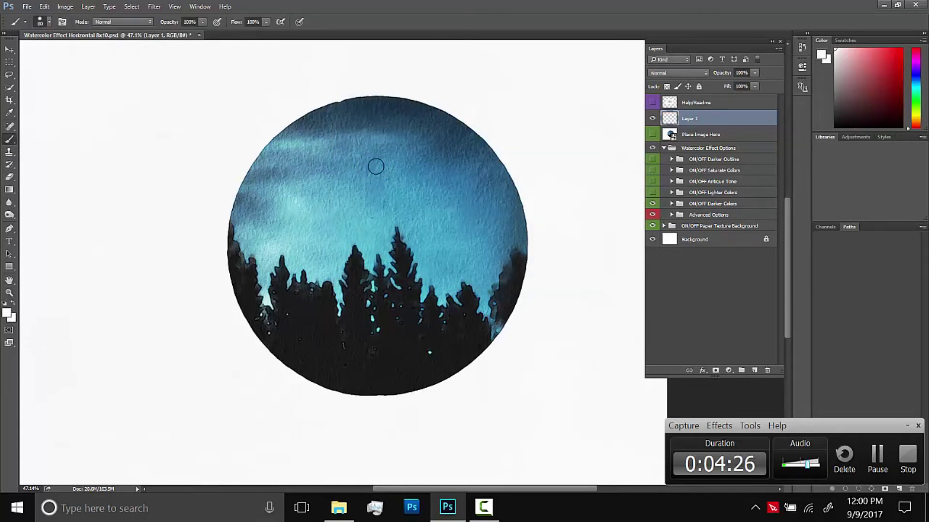
pyautogui.click(49, 22)
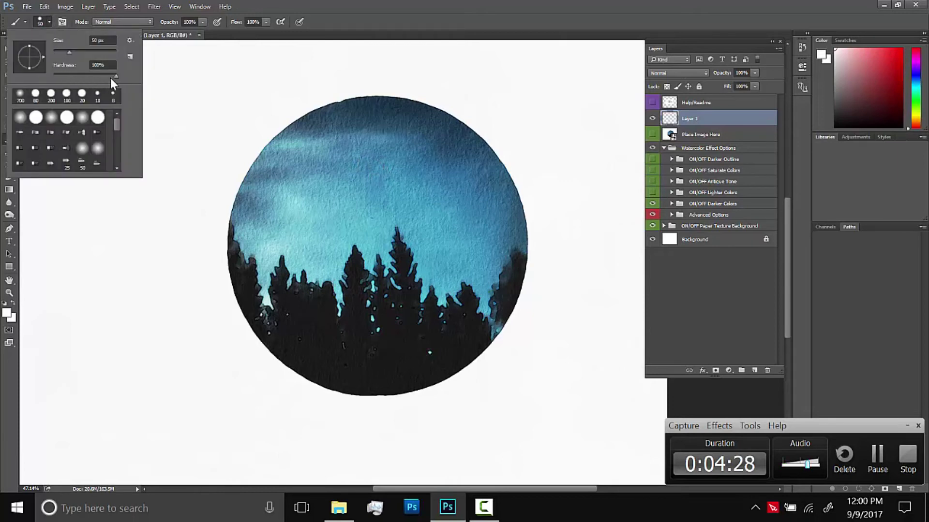
pyautogui.click(81, 57)
pyautogui.press('Return')
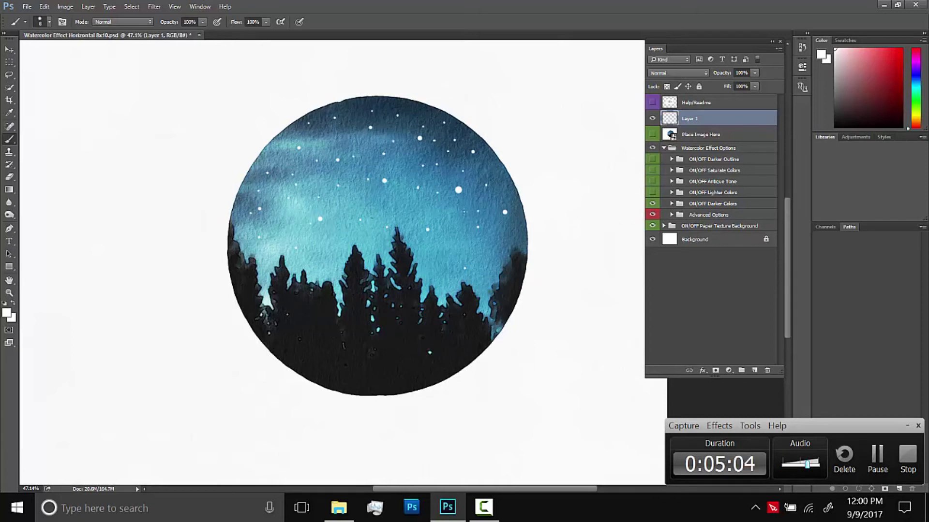
# - Zoom in on the night-sky circle and open the placed smart object's contents for editing
pyautogui.press('z')
pyautogui.moveTo(429, 265)
pyautogui.mouseDown()
pyautogui.moveTo(404, 245)
pyautogui.moveTo(429, 248)
pyautogui.mouseUp()
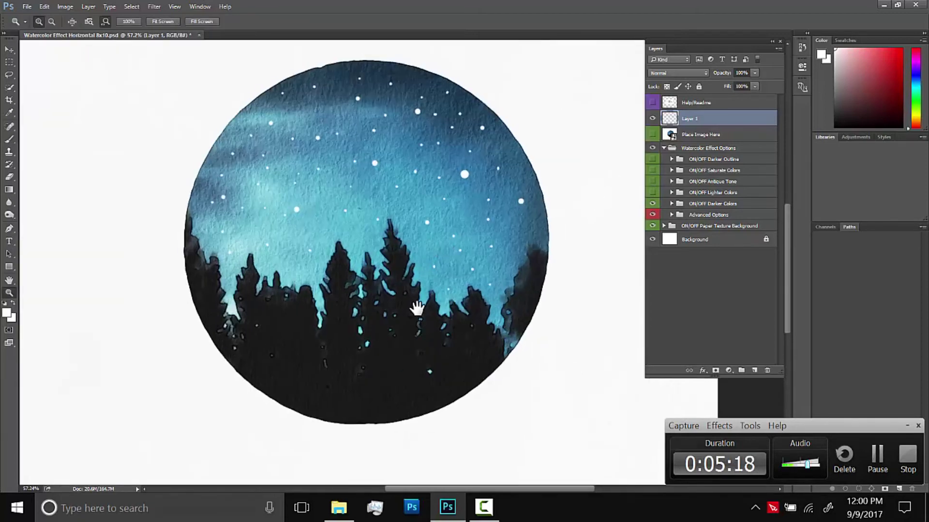
pyautogui.moveTo(417, 307); pyautogui.dragTo(426, 213)
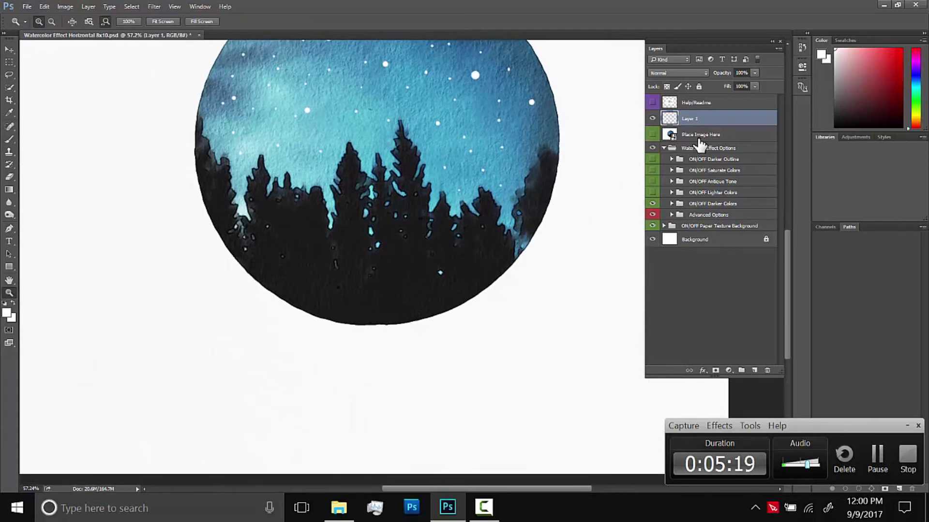
pyautogui.doubleClick(671, 135)
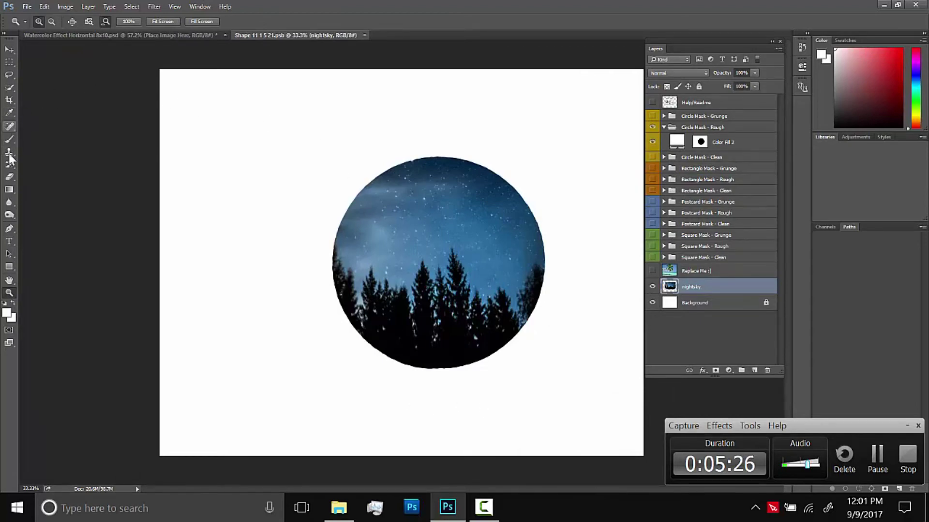
# - Add a small 'Camp Life' text layer at the top of the stack, centred under the circle
pyautogui.click(9, 241)
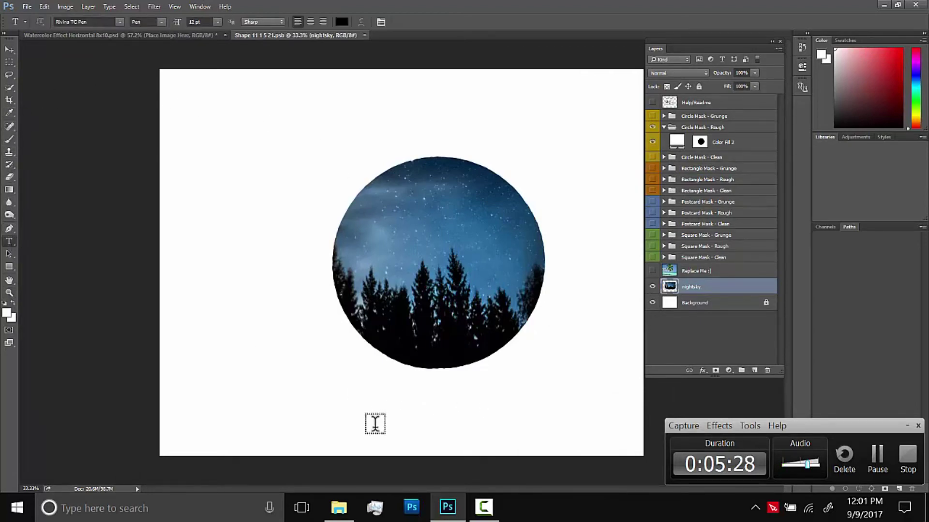
pyautogui.click(343, 409)
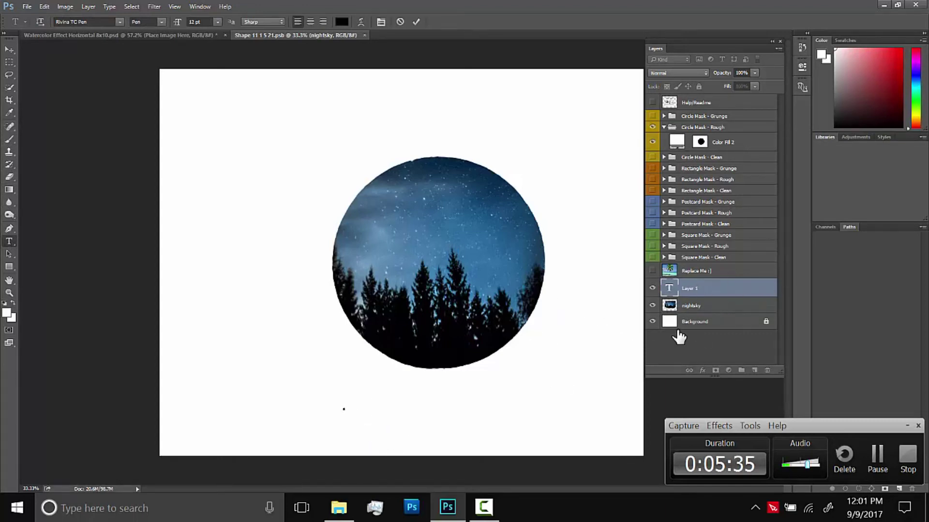
pyautogui.moveTo(691, 292); pyautogui.dragTo(695, 112)
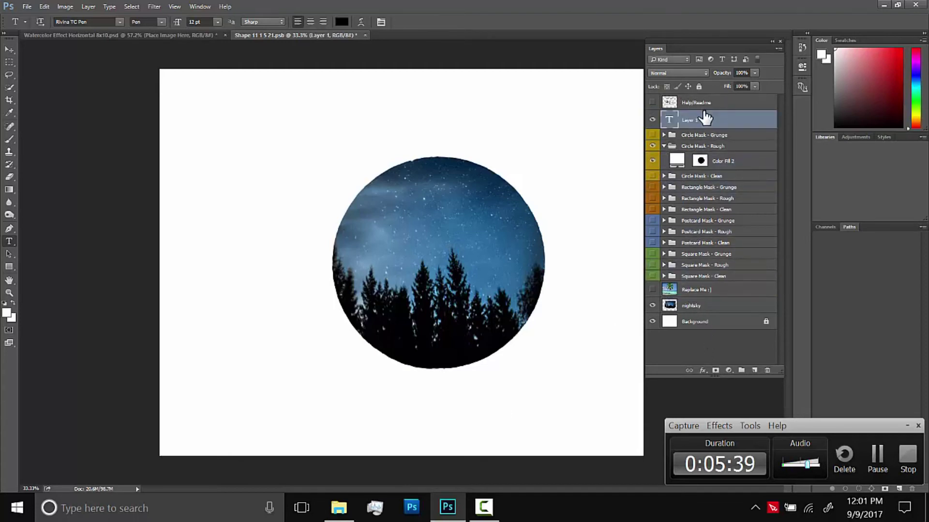
pyautogui.click(344, 409)
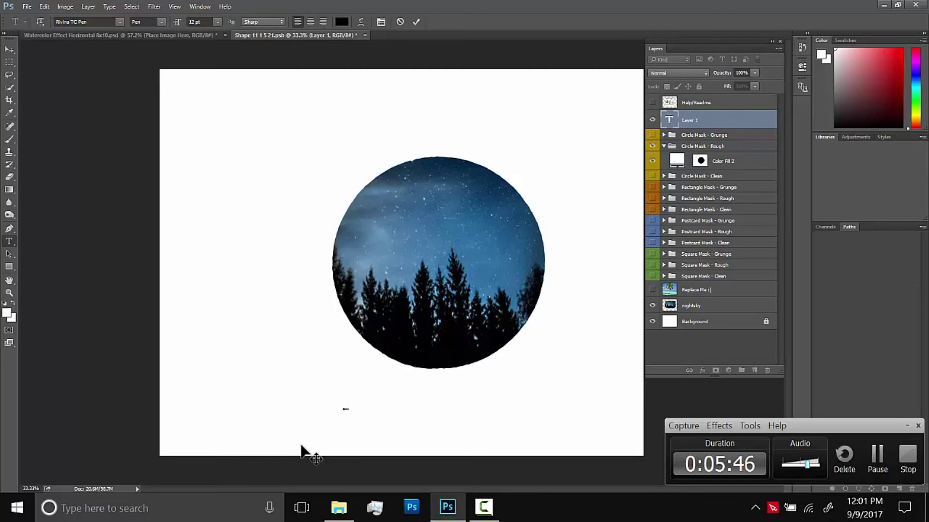
pyautogui.click(9, 49)
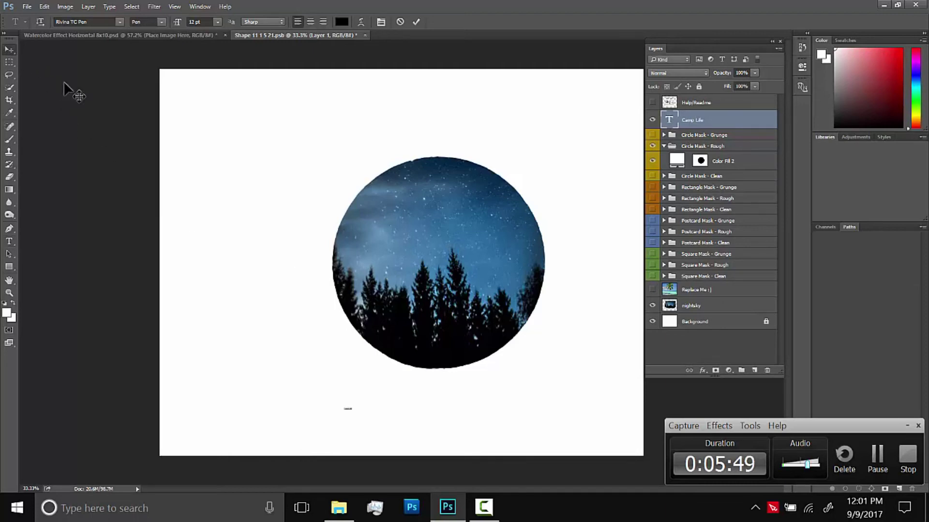
pyautogui.moveTo(352, 414); pyautogui.dragTo(420, 413)
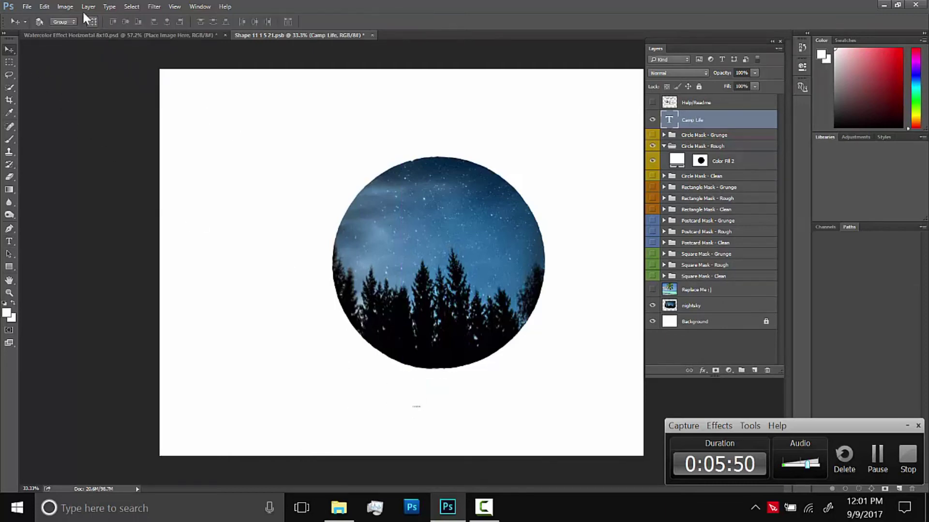
pyautogui.click(44, 7)
# - Scale the Camp Life text up into large lettering positioned beneath the circle
pyautogui.moveTo(190, 304)
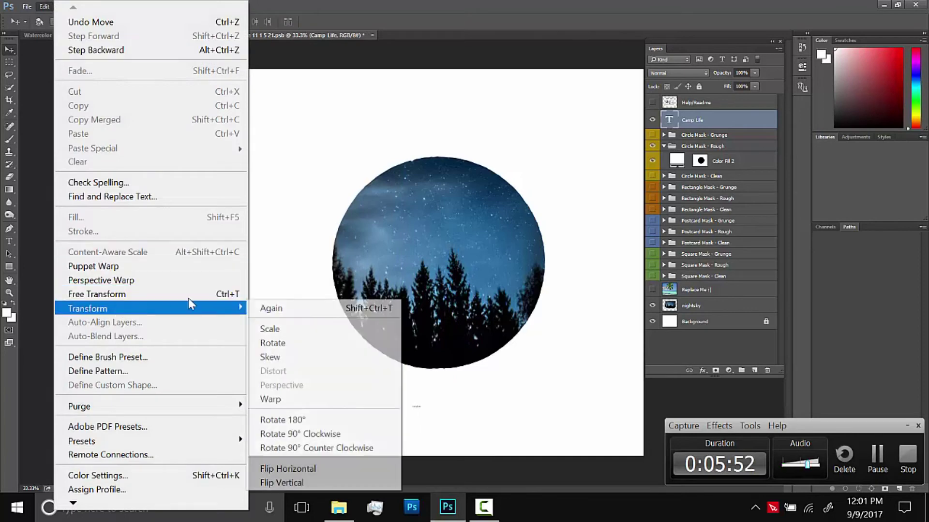
pyautogui.click(288, 329)
pyautogui.moveTo(420, 404); pyautogui.dragTo(512, 379)
pyautogui.moveTo(467, 419)
pyautogui.mouseDown()
pyautogui.moveTo(492, 416)
pyautogui.moveTo(468, 401)
pyautogui.moveTo(475, 410)
pyautogui.mouseUp()
pyautogui.moveTo(539, 375); pyautogui.dragTo(547, 372)
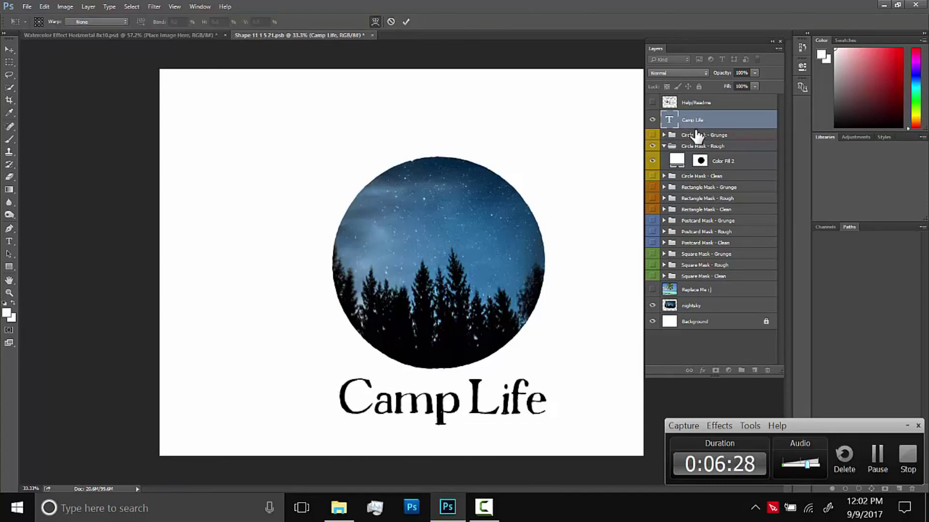
pyautogui.rightClick(704, 120)
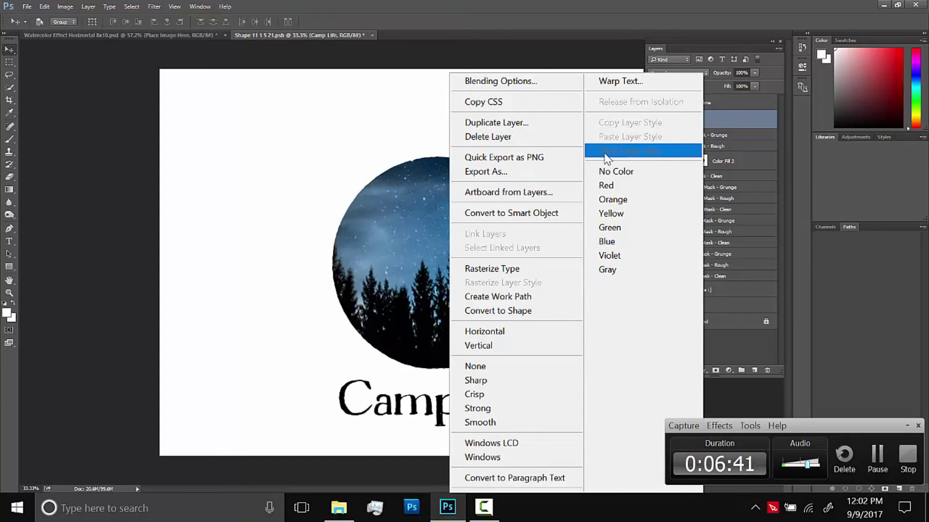
# - Rasterize the Camp Life type layer and marquee-select the lettering
pyautogui.click(500, 269)
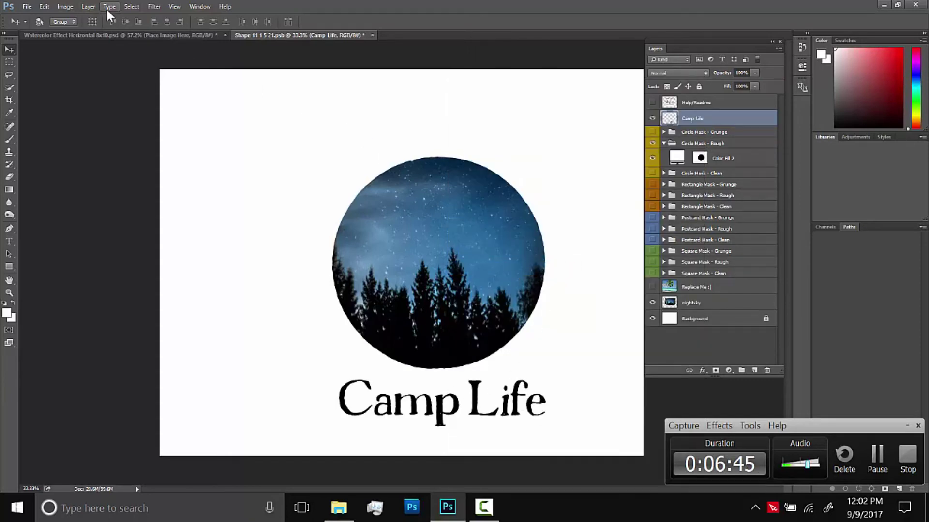
pyautogui.click(10, 61)
pyautogui.moveTo(329, 374); pyautogui.dragTo(565, 432)
# - Warp the selected title, arching its top edge and widening the right side, then commit
pyautogui.click(42, 6)
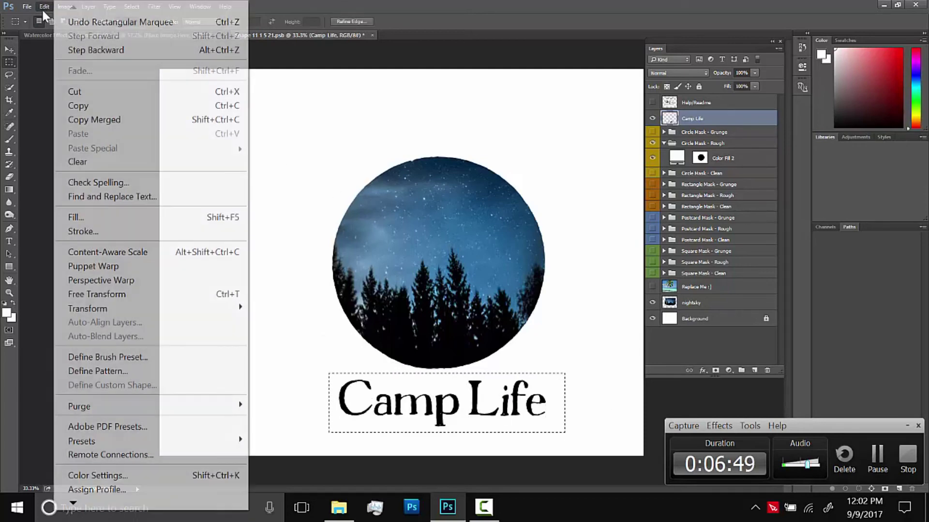
pyautogui.moveTo(88, 316)
pyautogui.click(286, 399)
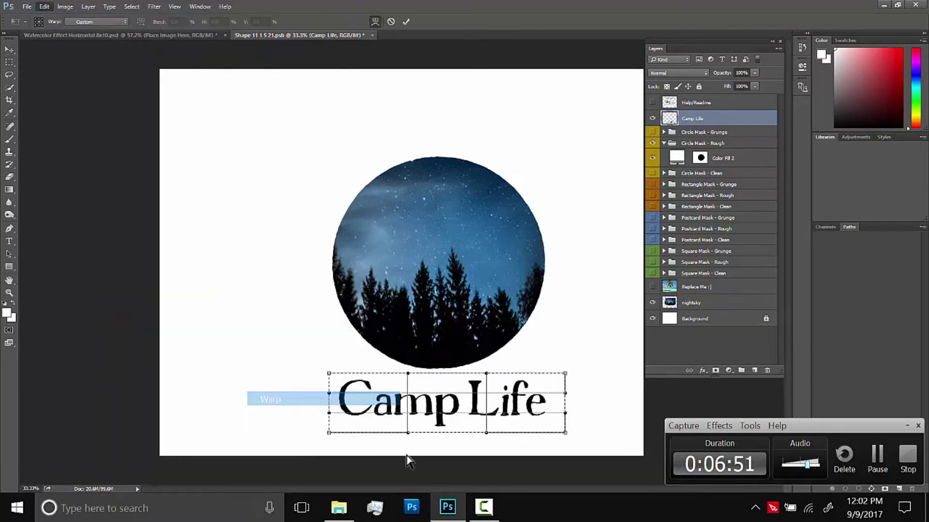
pyautogui.moveTo(329, 373); pyautogui.dragTo(324, 357)
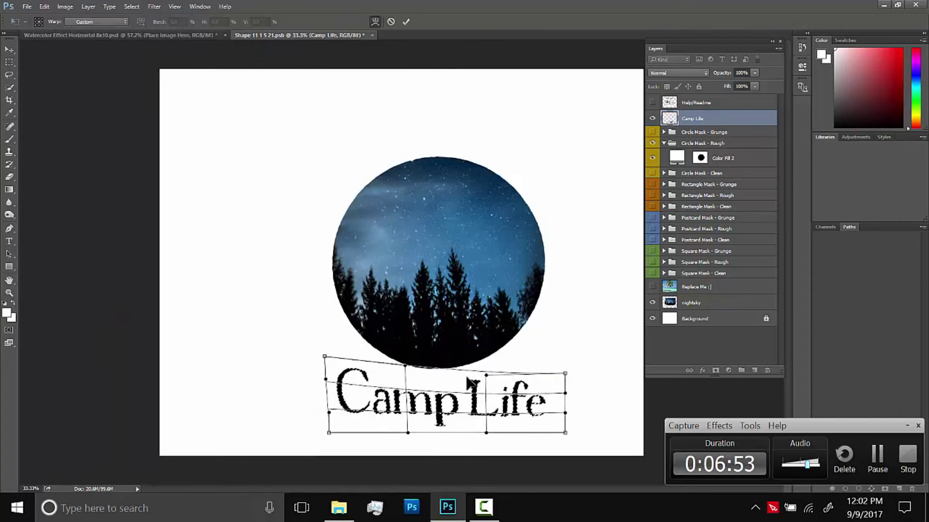
pyautogui.moveTo(565, 374); pyautogui.dragTo(566, 358)
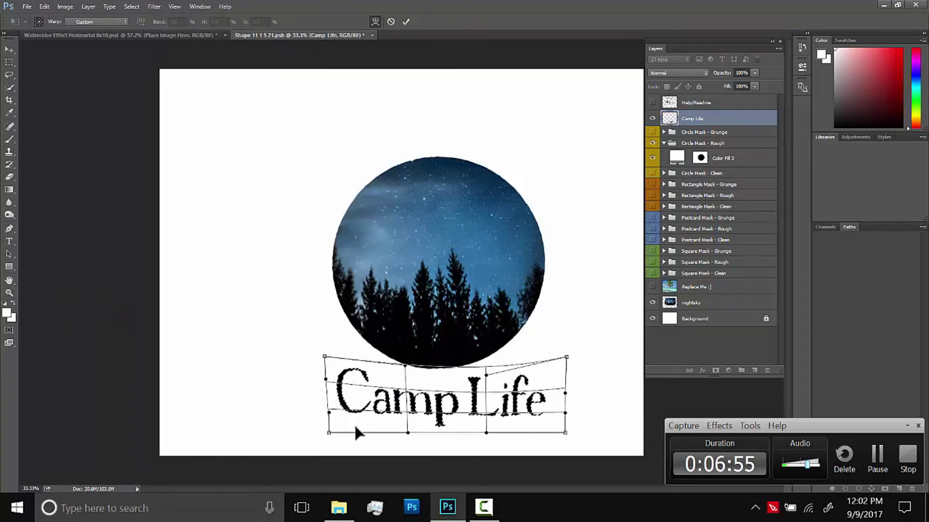
pyautogui.moveTo(328, 433); pyautogui.dragTo(324, 434)
pyautogui.moveTo(418, 417); pyautogui.dragTo(398, 398)
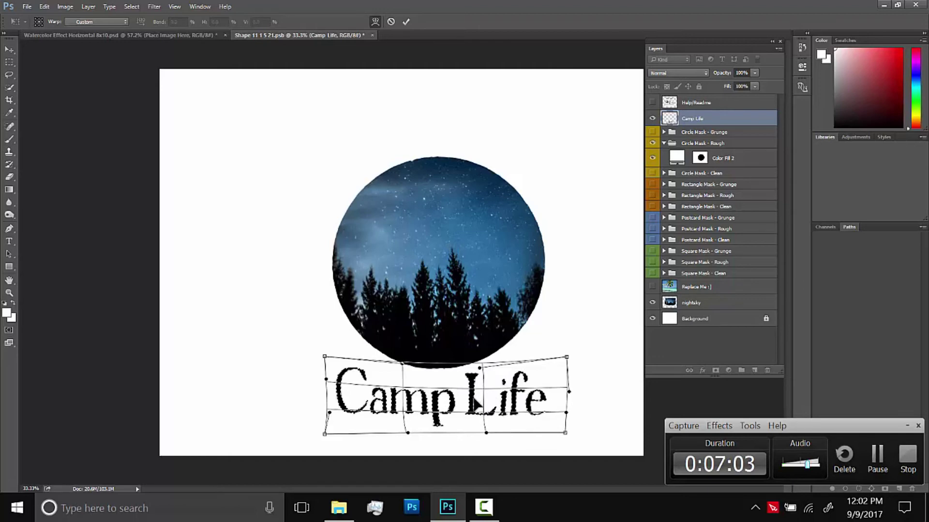
pyautogui.moveTo(567, 357); pyautogui.dragTo(569, 355)
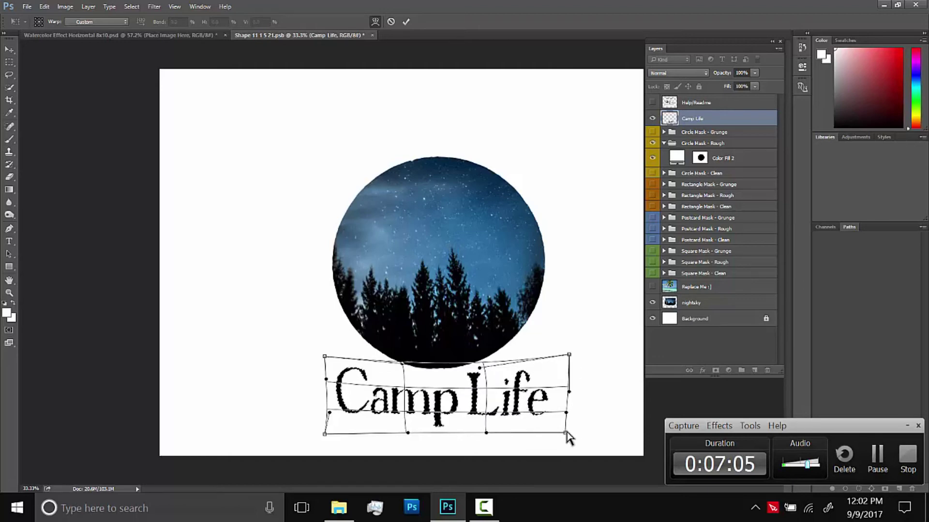
pyautogui.moveTo(565, 433); pyautogui.dragTo(564, 389)
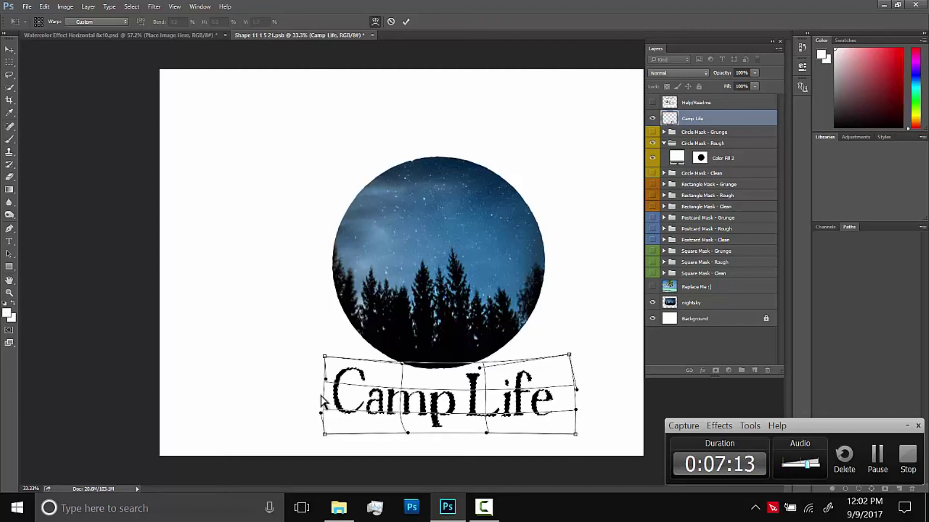
pyautogui.press('Return')
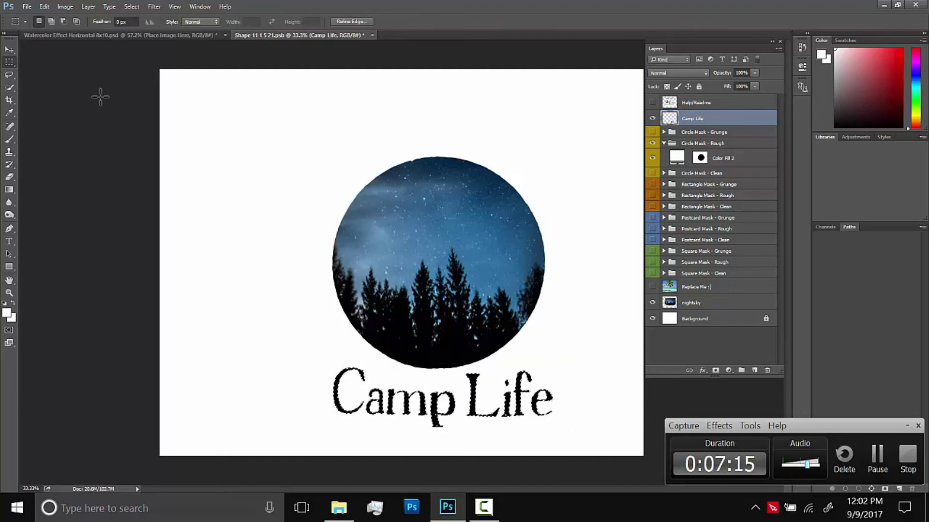
pyautogui.click(9, 50)
# - Nudge the Camp Life title up-left and turn it grey with Hue/Saturation Lightness +33
pyautogui.moveTo(534, 413); pyautogui.dragTo(524, 410)
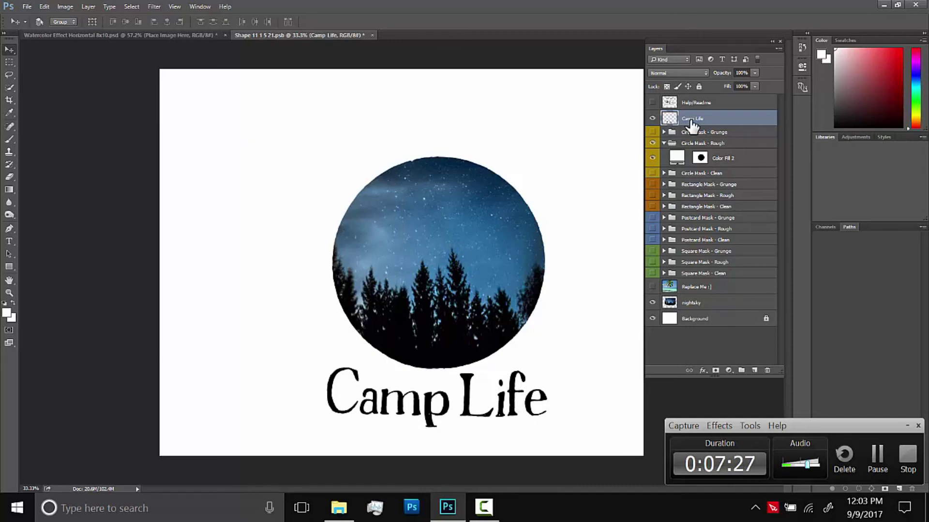
pyautogui.click(63, 7)
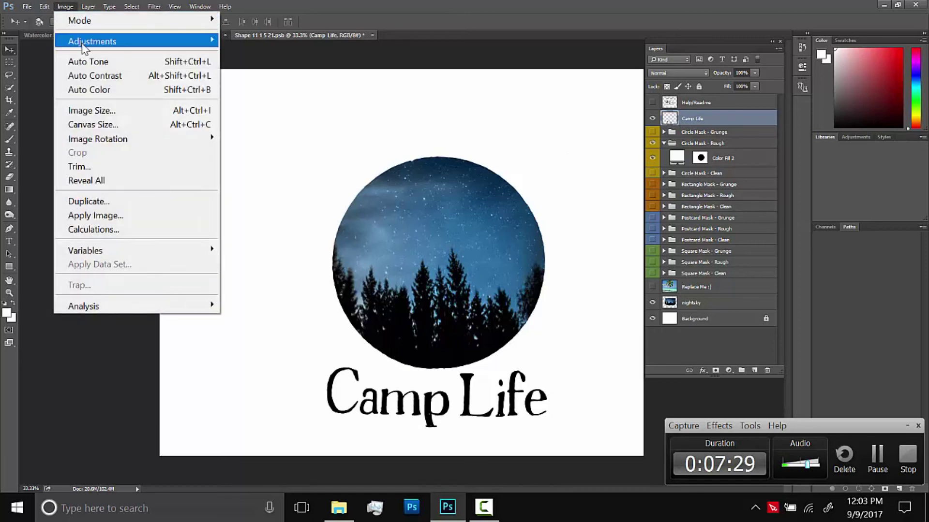
pyautogui.moveTo(84, 41)
pyautogui.click(283, 118)
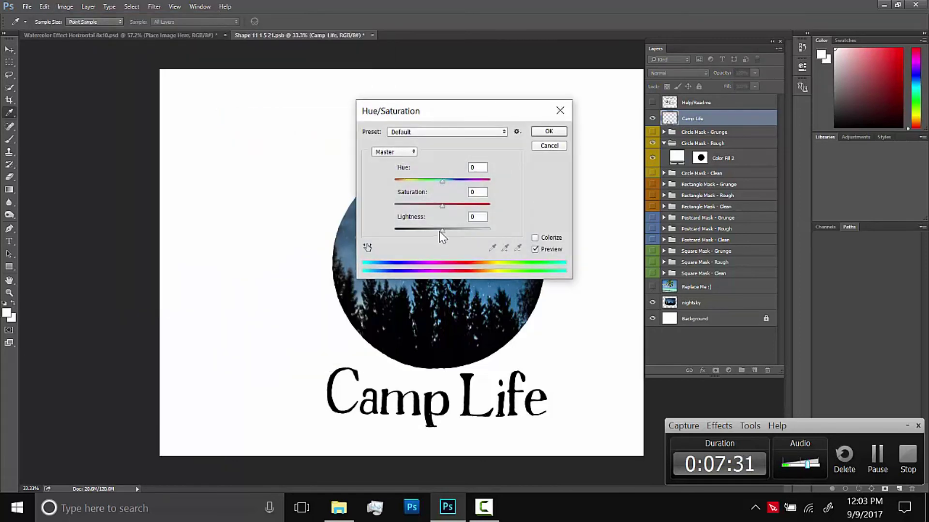
pyautogui.moveTo(441, 231)
pyautogui.mouseDown()
pyautogui.moveTo(475, 233)
pyautogui.moveTo(452, 237)
pyautogui.moveTo(457, 232)
pyautogui.mouseUp()
pyautogui.click(548, 132)
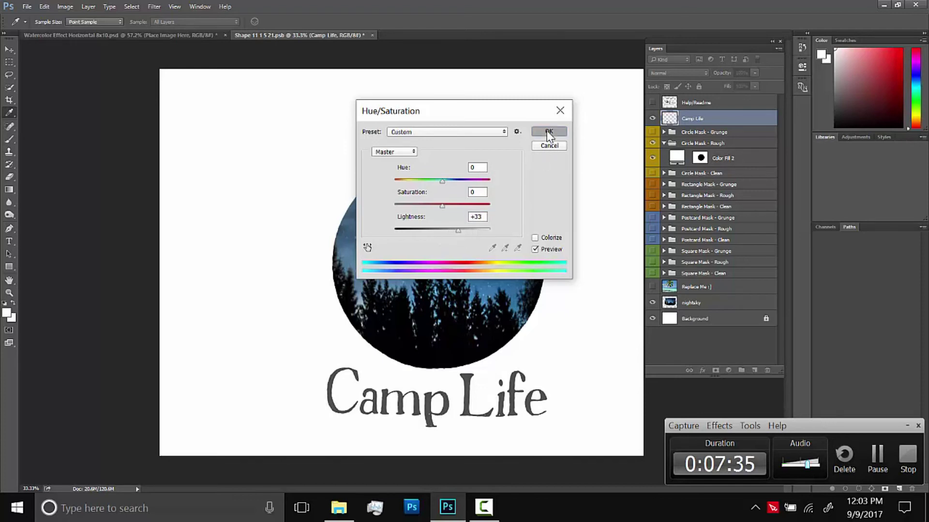
pyautogui.click(8, 215)
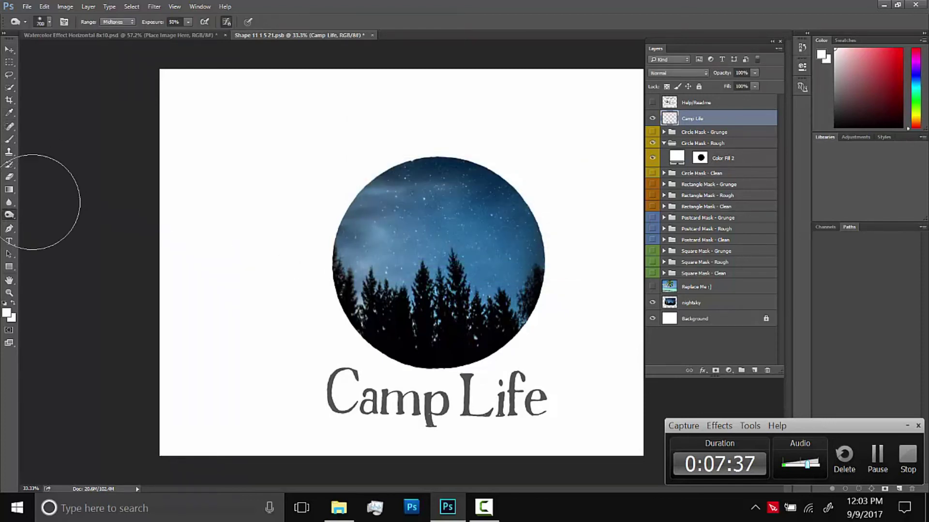
# - Dodge patches of the C, p and Life letters with a 175-pixel brush for uneven tone
pyautogui.press('[')
pyautogui.press('[')
pyautogui.press('[')
pyautogui.press('[')
pyautogui.press('[')
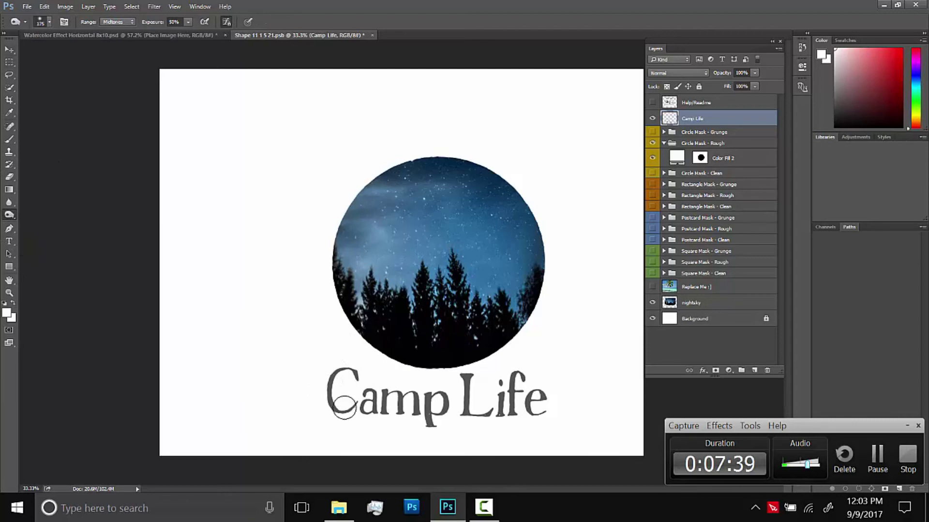
pyautogui.moveTo(342, 396)
pyautogui.mouseDown()
pyautogui.moveTo(339, 369)
pyautogui.moveTo(372, 411)
pyautogui.moveTo(389, 412)
pyautogui.mouseUp()
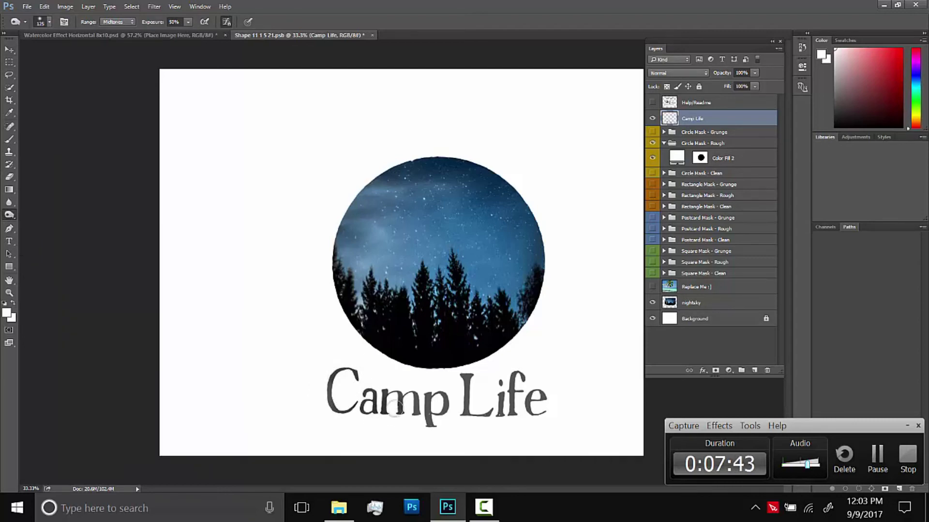
pyautogui.moveTo(433, 432)
pyautogui.mouseDown()
pyautogui.moveTo(449, 403)
pyautogui.moveTo(445, 389)
pyautogui.moveTo(448, 417)
pyautogui.moveTo(474, 398)
pyautogui.moveTo(463, 409)
pyautogui.moveTo(469, 382)
pyautogui.mouseUp()
pyautogui.moveTo(490, 417); pyautogui.dragTo(512, 402)
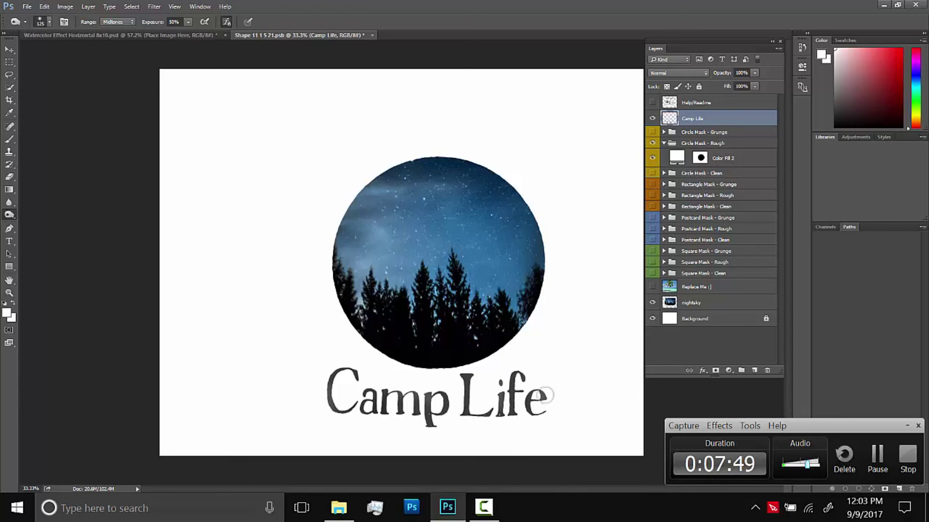
pyautogui.moveTo(513, 402); pyautogui.dragTo(502, 421)
pyautogui.moveTo(470, 393)
pyautogui.mouseDown()
pyautogui.moveTo(337, 411)
pyautogui.moveTo(406, 408)
pyautogui.moveTo(529, 380)
pyautogui.moveTo(501, 382)
pyautogui.mouseUp()
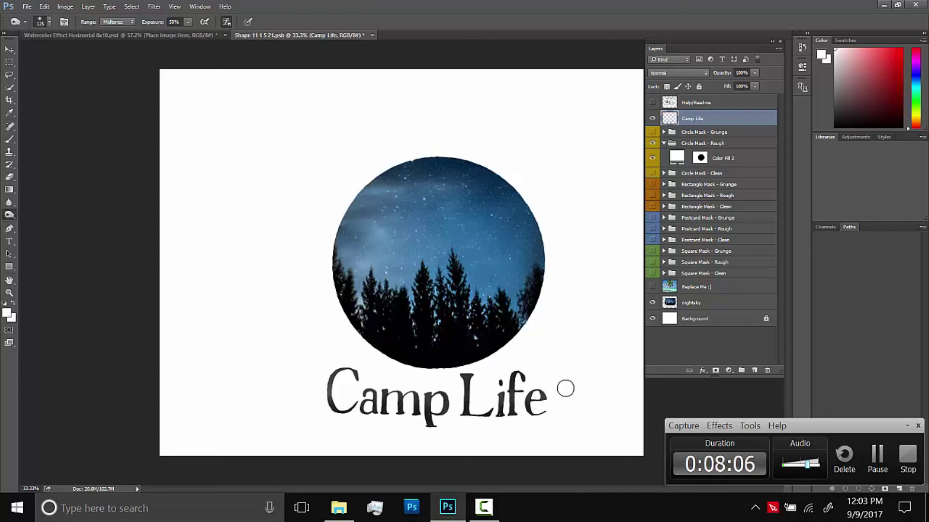
pyautogui.click(372, 35)
# - Save the shape file on closing, then zoom in and out to inspect the watercolor design
pyautogui.click(414, 195)
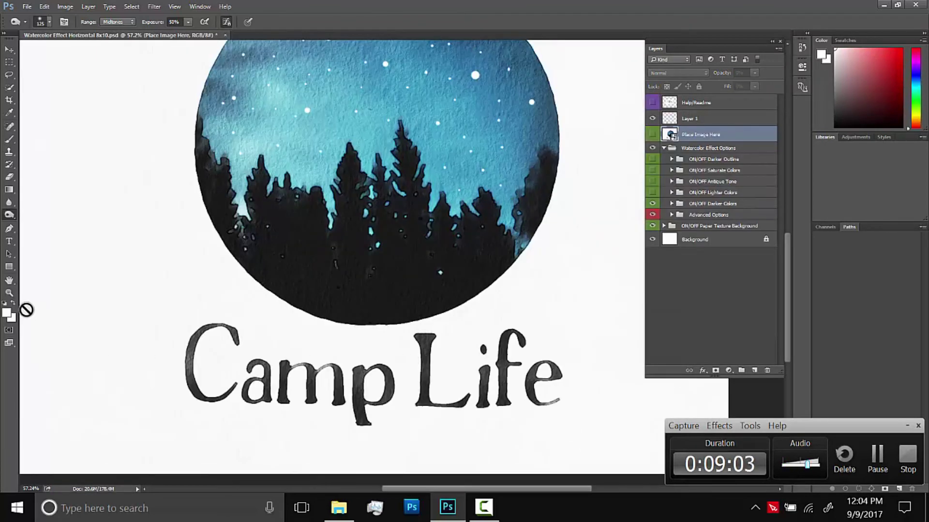
pyautogui.click(10, 293)
pyautogui.scroll(1, 353, 383)
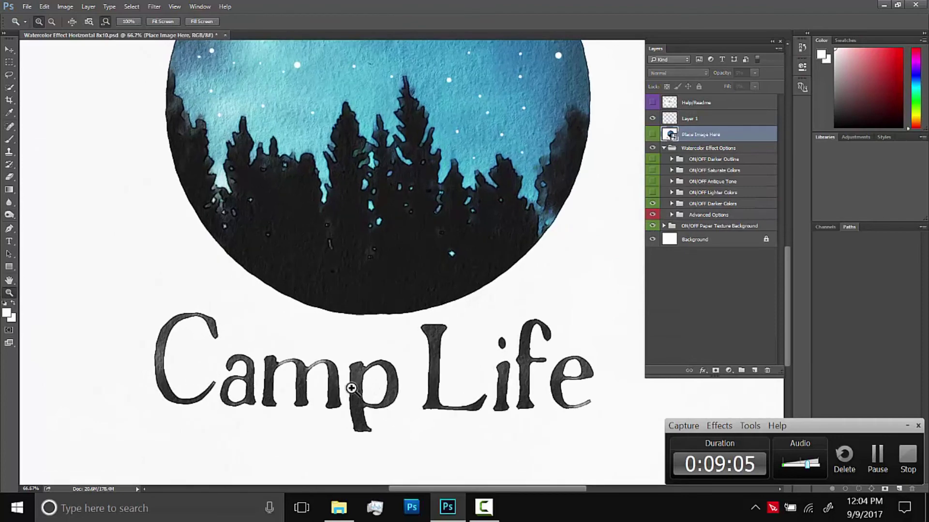
pyautogui.scroll(3, 384, 400)
pyautogui.scroll(-3, 441, 369)
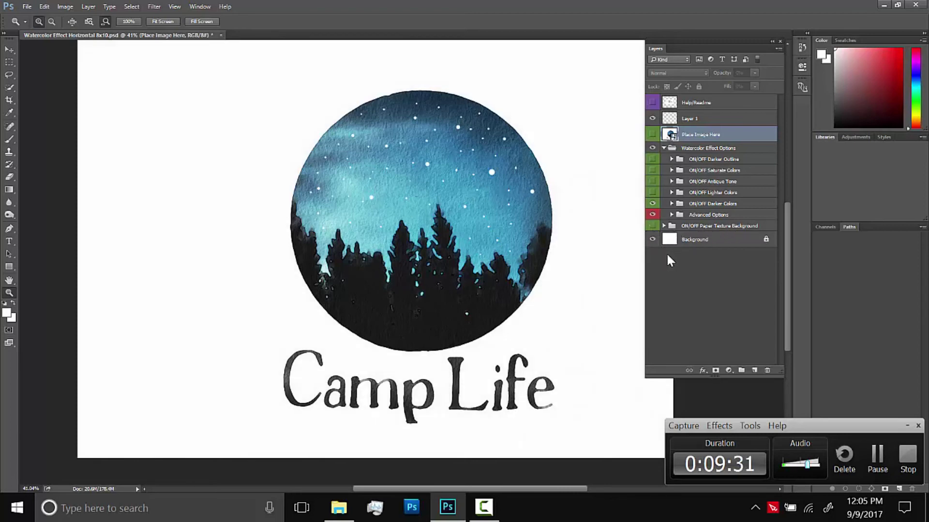
# - Export the design for web as a JPEG on the Desktop, prefixing the file name with 'night sky'
pyautogui.click(26, 6)
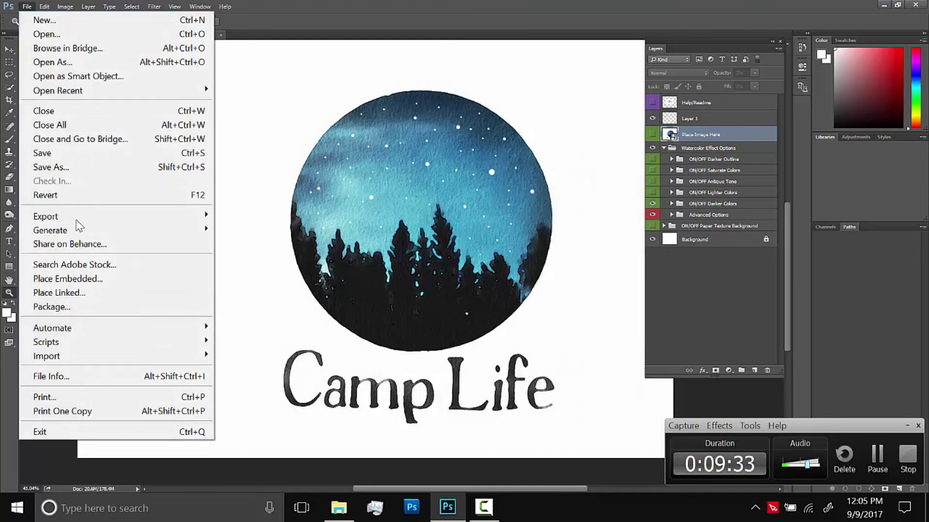
pyautogui.moveTo(68, 216)
pyautogui.click(280, 273)
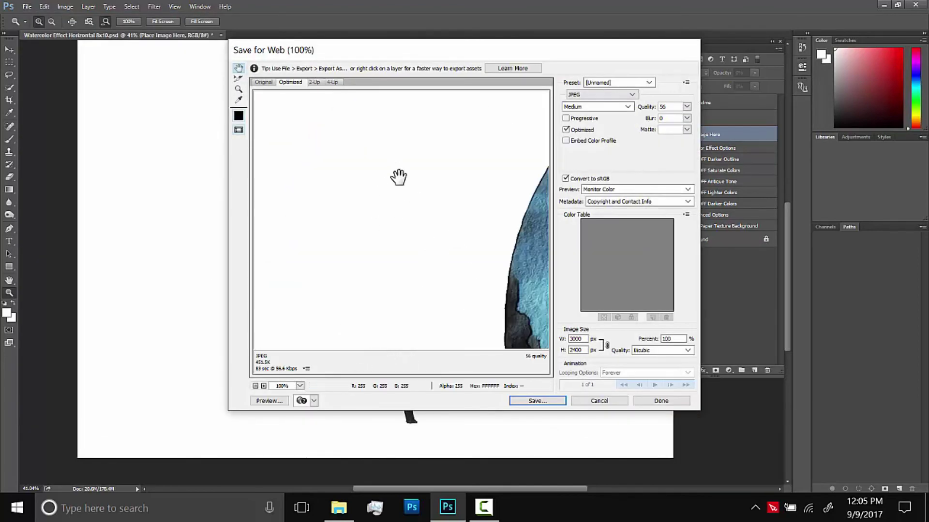
pyautogui.click(527, 399)
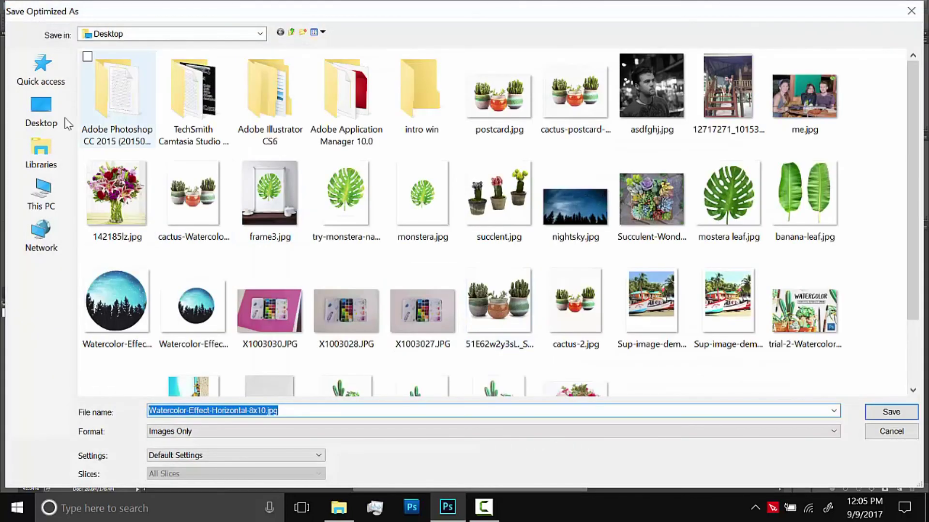
pyautogui.click(282, 412)
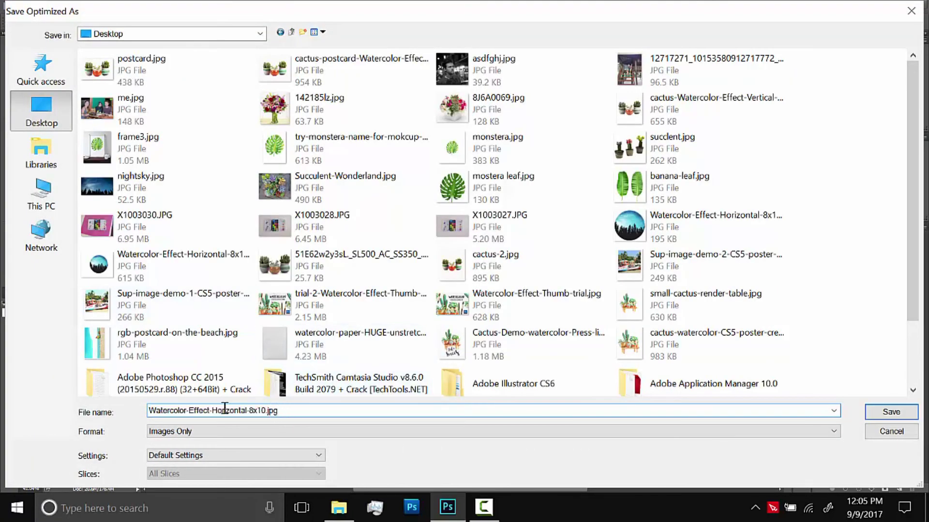
pyautogui.click(150, 410)
pyautogui.write('night sky')
pyautogui.click(891, 412)
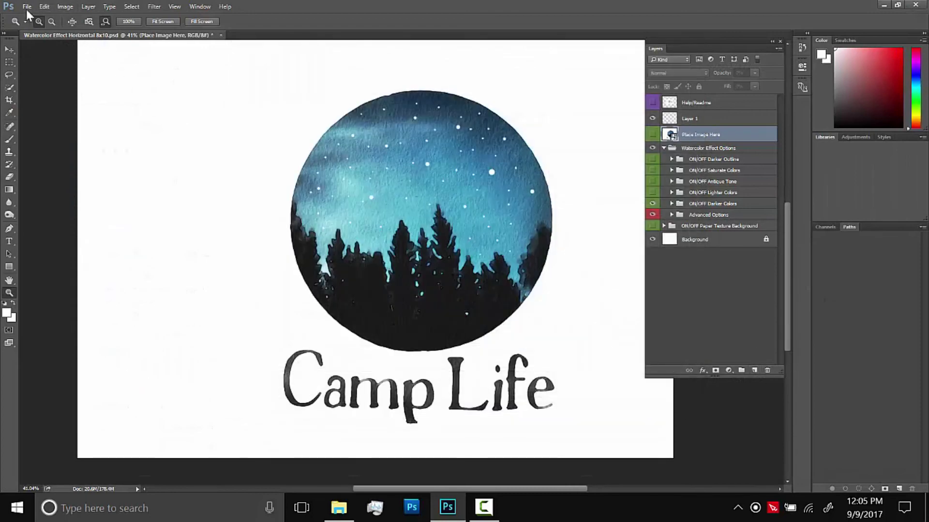
# - Create a new 4 x 6 inch document
pyautogui.click(26, 7)
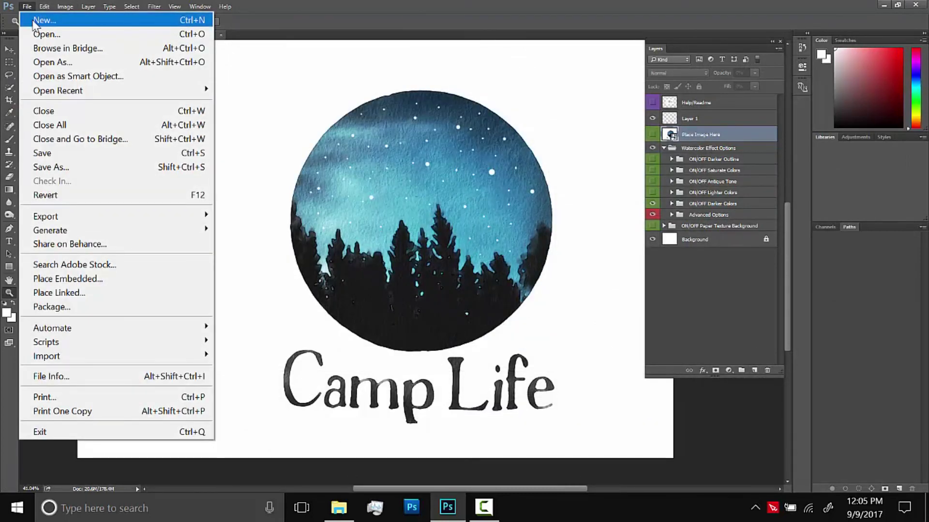
pyautogui.click(34, 21)
pyautogui.click(430, 169)
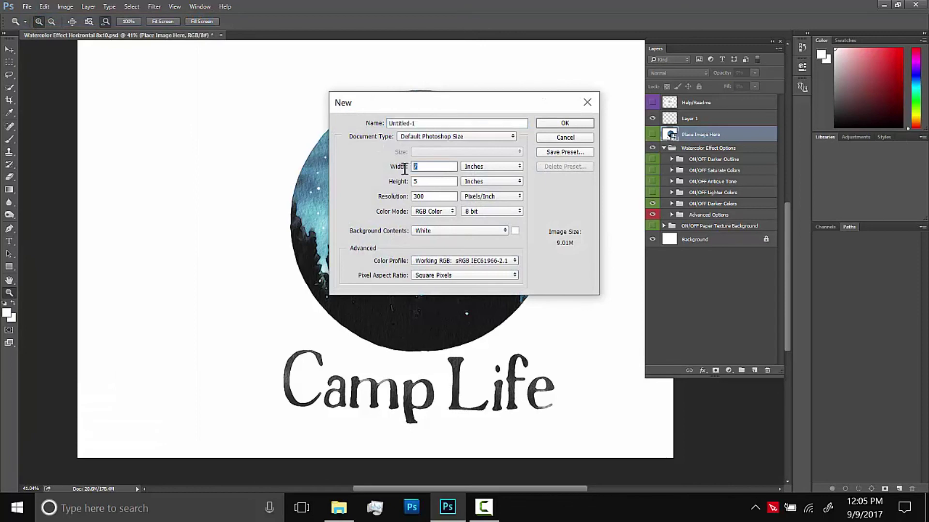
pyautogui.write('4')
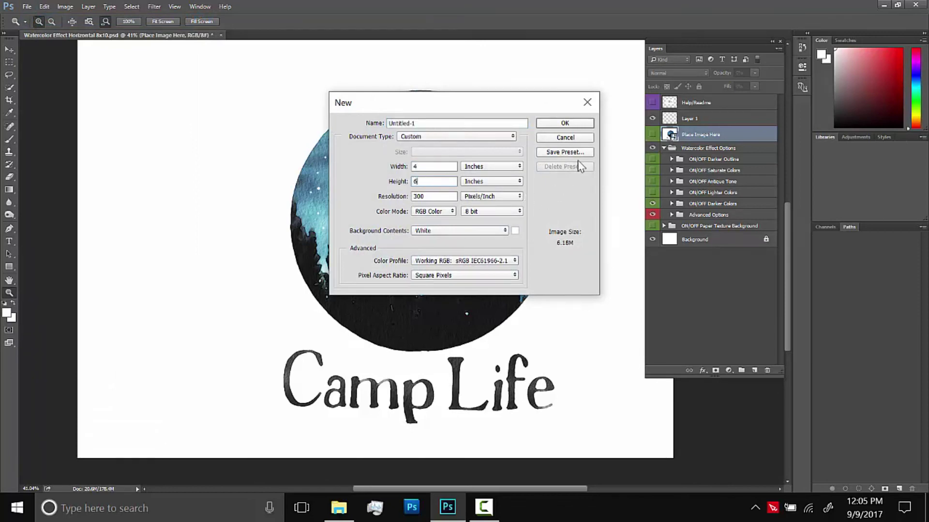
pyautogui.click(564, 123)
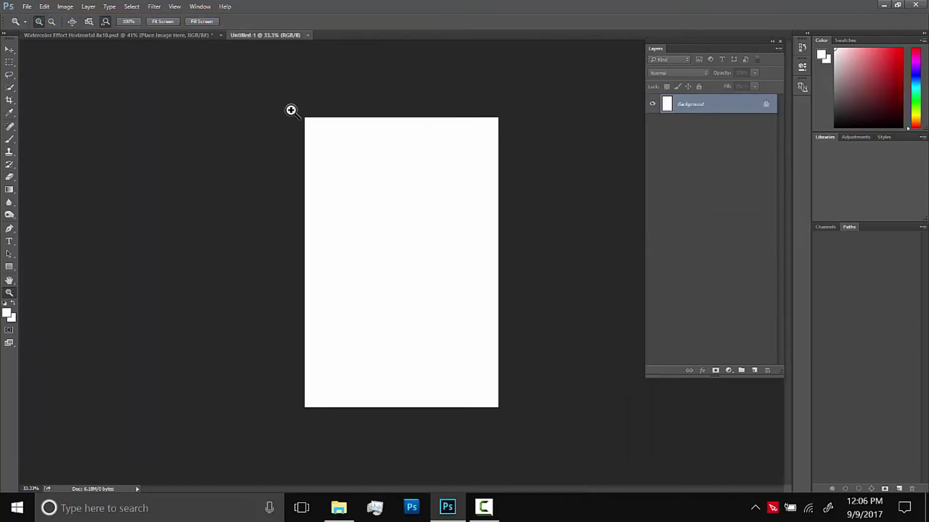
# - Drag the night-sky JPEG from the Desktop onto the card and enlarge it to fill the page
pyautogui.click(339, 507)
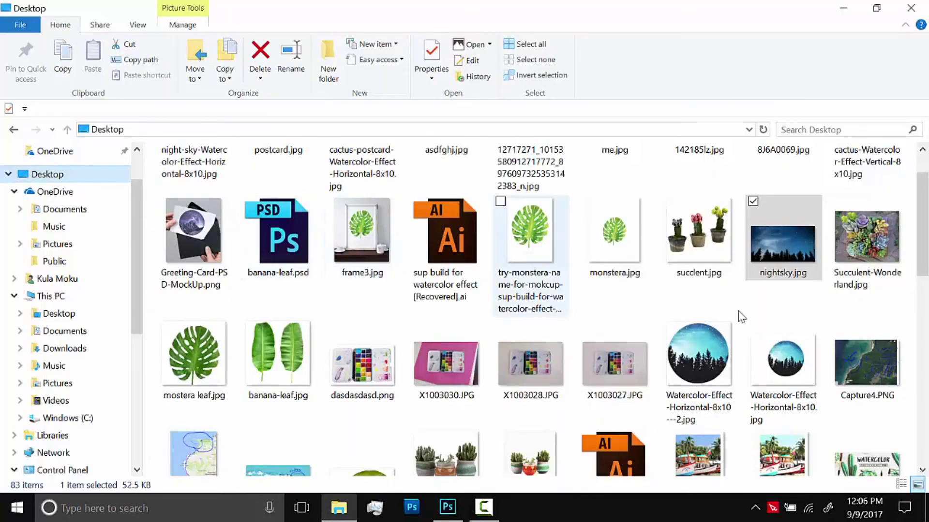
pyautogui.scroll(2, 740, 317)
pyautogui.moveTo(196, 187); pyautogui.dragTo(475, 338)
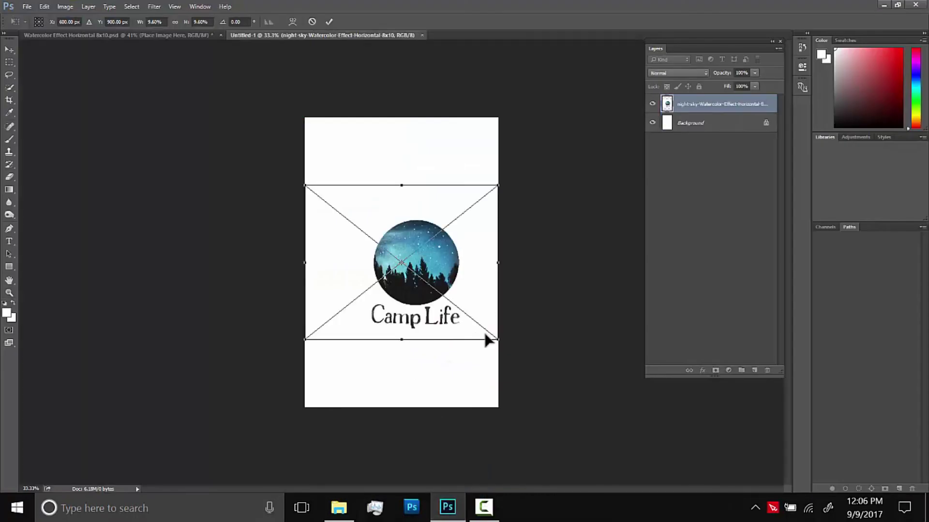
pyautogui.moveTo(495, 187); pyautogui.dragTo(556, 104)
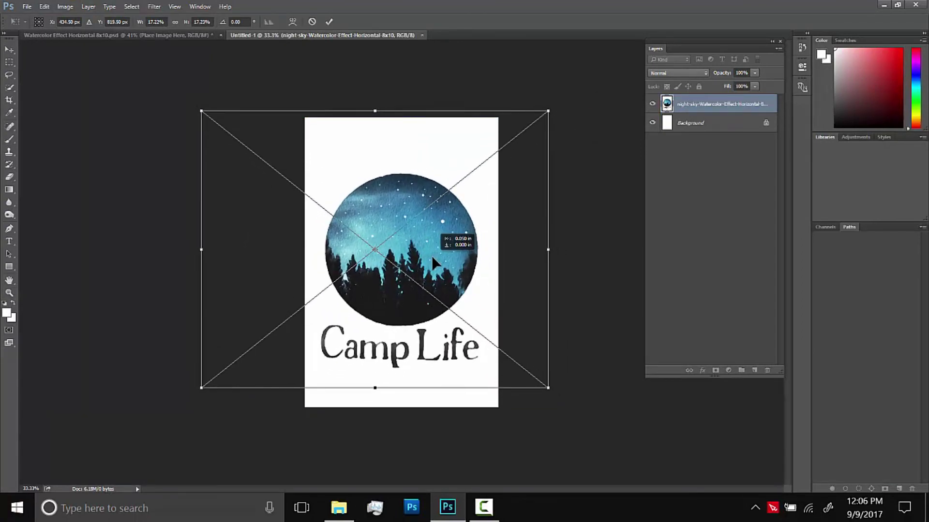
pyautogui.press('Return')
pyautogui.scroll(5, 435, 252)
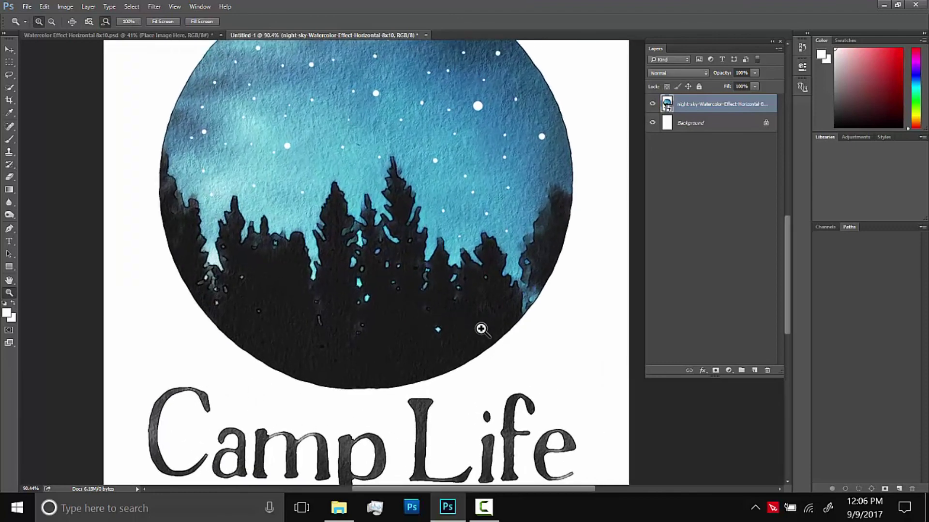
# - Convert the card to Working CMYK - U.S. Web Coated (SWOP) v2
pyautogui.scroll(-3, 470, 276)
pyautogui.scroll(-5, 502, 316)
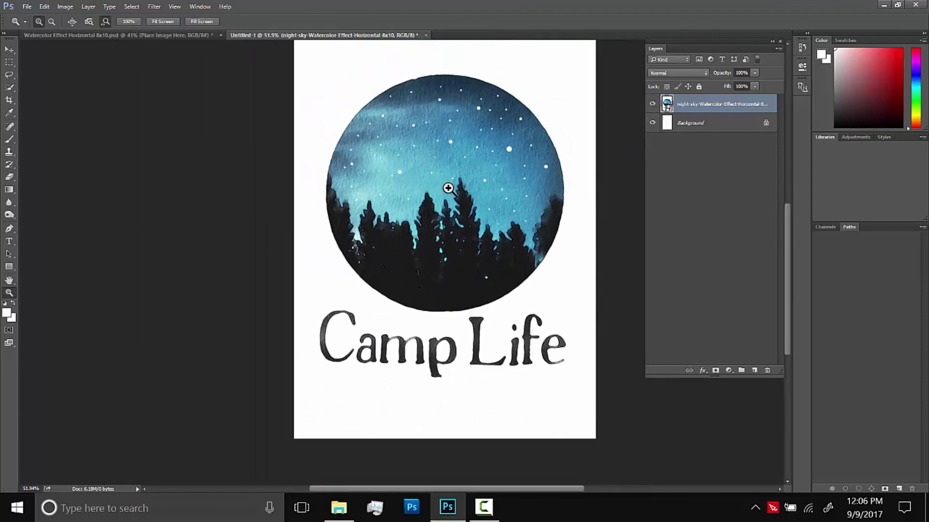
pyautogui.moveTo(453, 208); pyautogui.dragTo(417, 257)
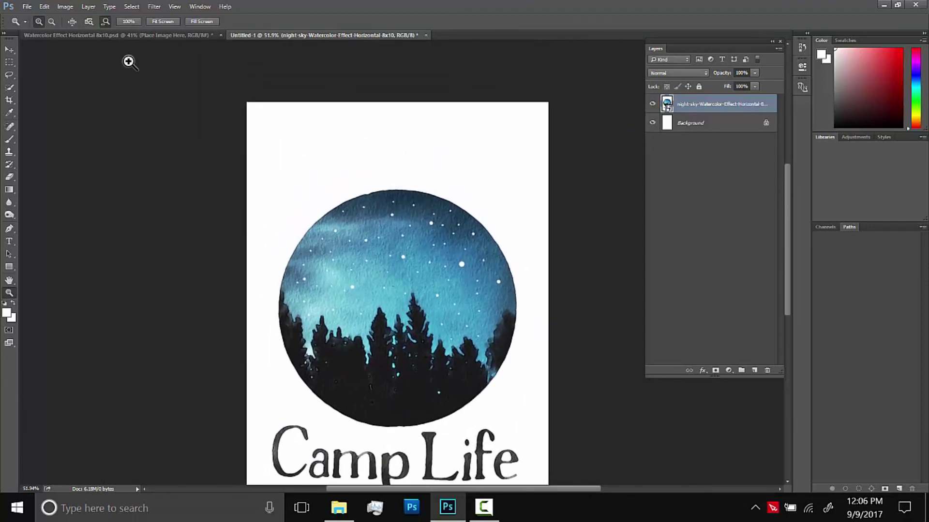
pyautogui.click(45, 7)
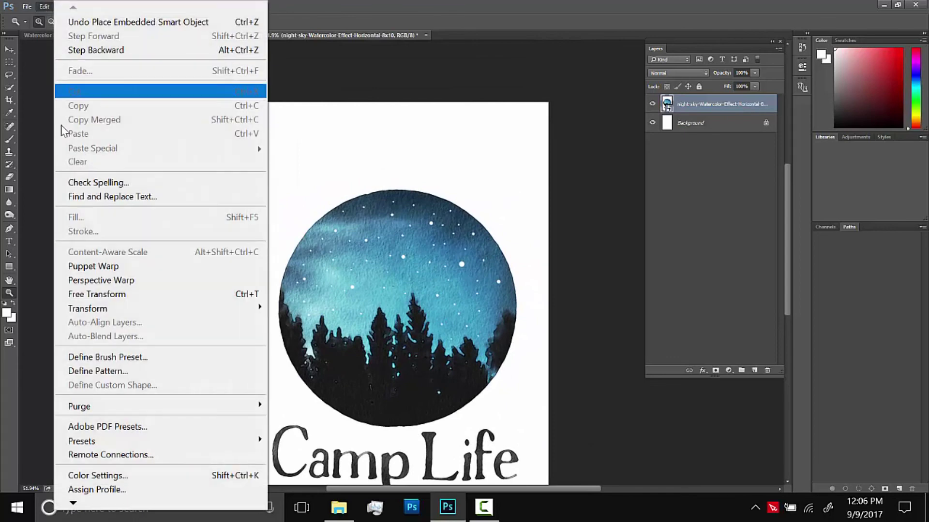
pyautogui.click(111, 490)
pyautogui.click(425, 174)
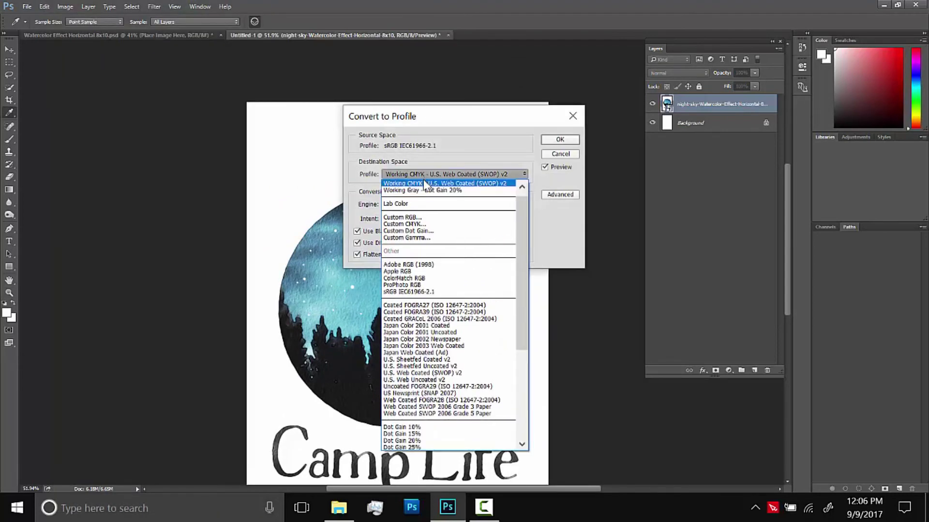
pyautogui.click(420, 184)
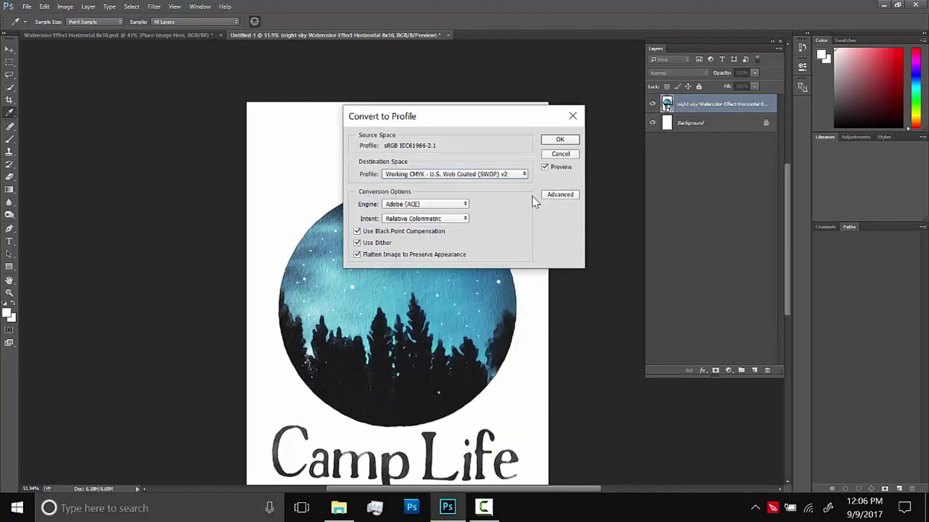
pyautogui.click(560, 142)
# - Pan the card to view the design, then return to the Watercolor Effect document
pyautogui.press('z')
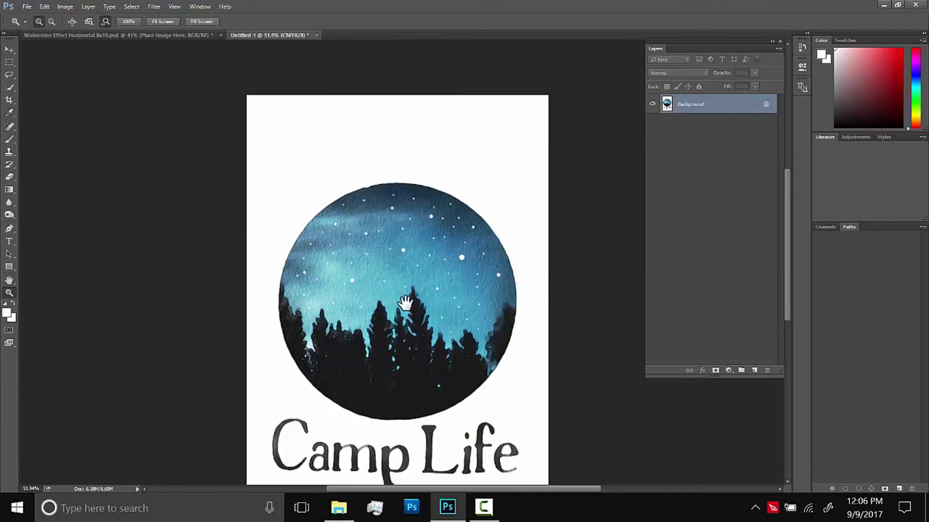
pyautogui.moveTo(410, 288); pyautogui.dragTo(400, 224)
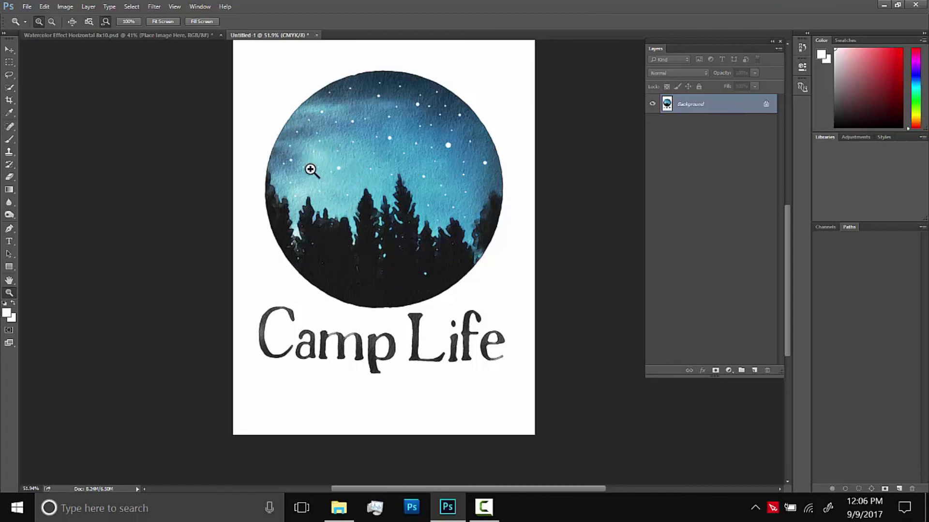
pyautogui.click(184, 35)
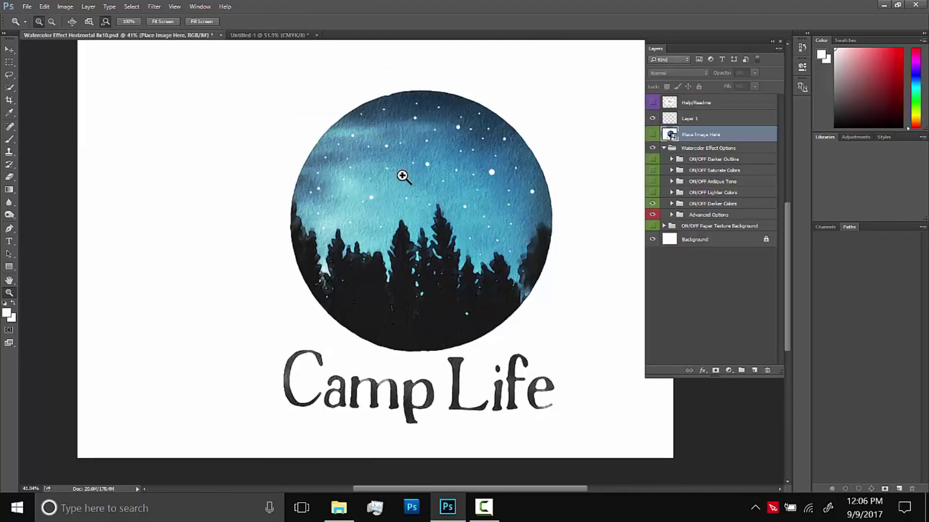
# - Expand the Advanced Options group and browse its Sharp Outlines, Color Pusher, Paper Texture and BG groups
pyautogui.moveTo(402, 175); pyautogui.dragTo(407, 129)
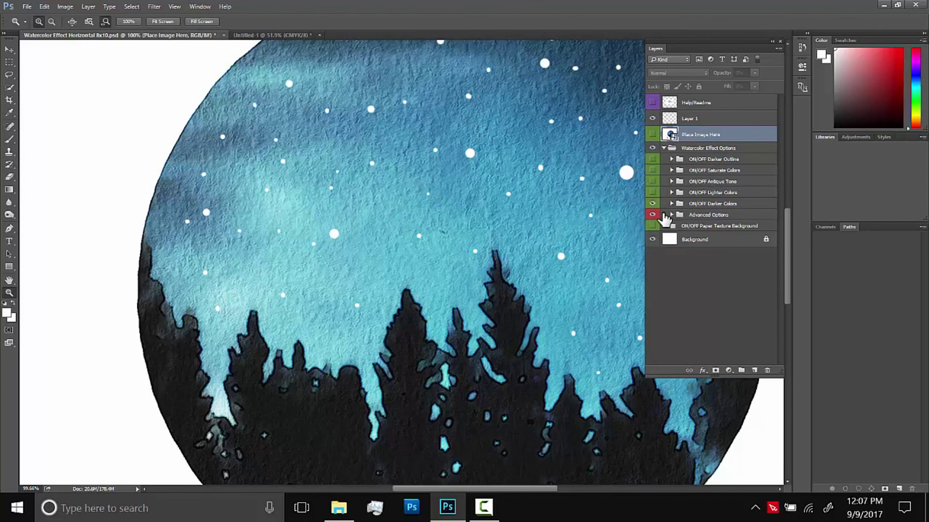
pyautogui.click(672, 215)
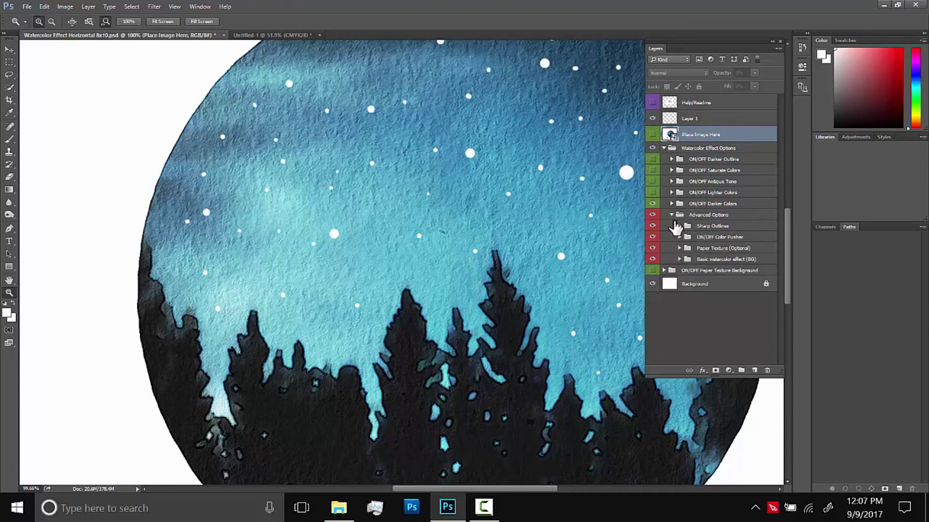
pyautogui.click(705, 227)
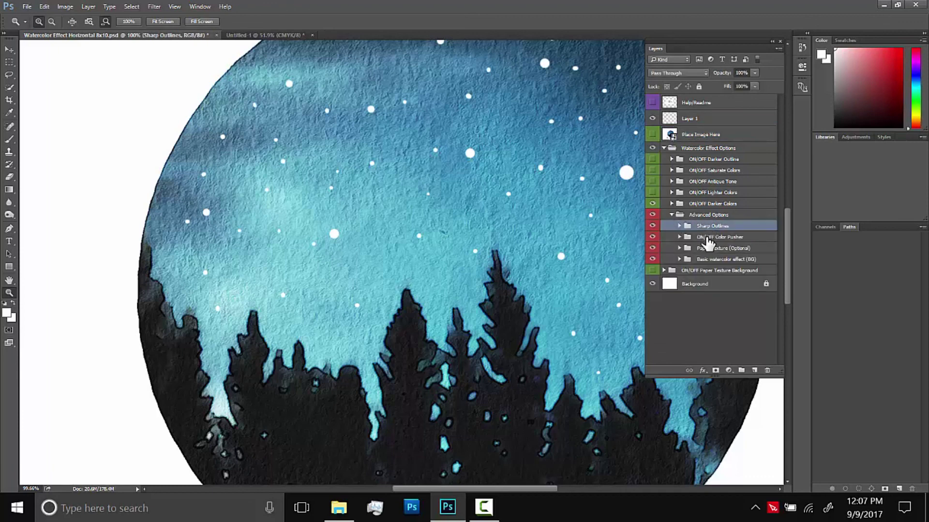
pyautogui.click(707, 237)
pyautogui.click(708, 248)
pyautogui.click(709, 260)
pyautogui.click(709, 248)
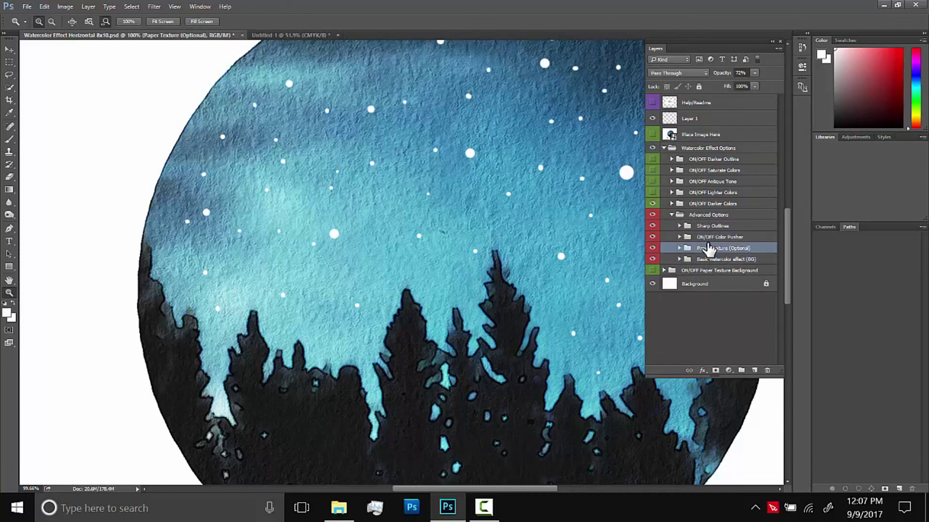
pyautogui.click(707, 237)
pyautogui.click(707, 225)
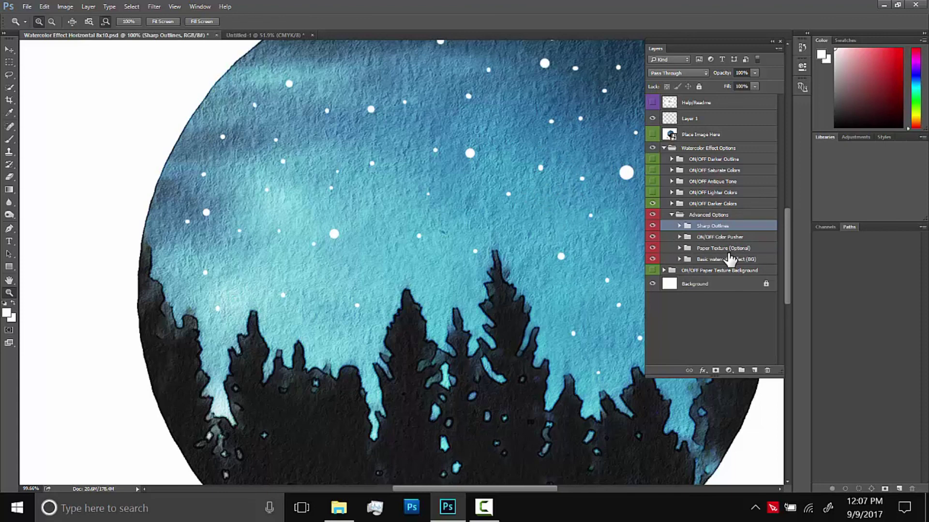
# - Expand Paper Texture (Optional) and toggle the Canson 80# texture off and back on
pyautogui.click(680, 248)
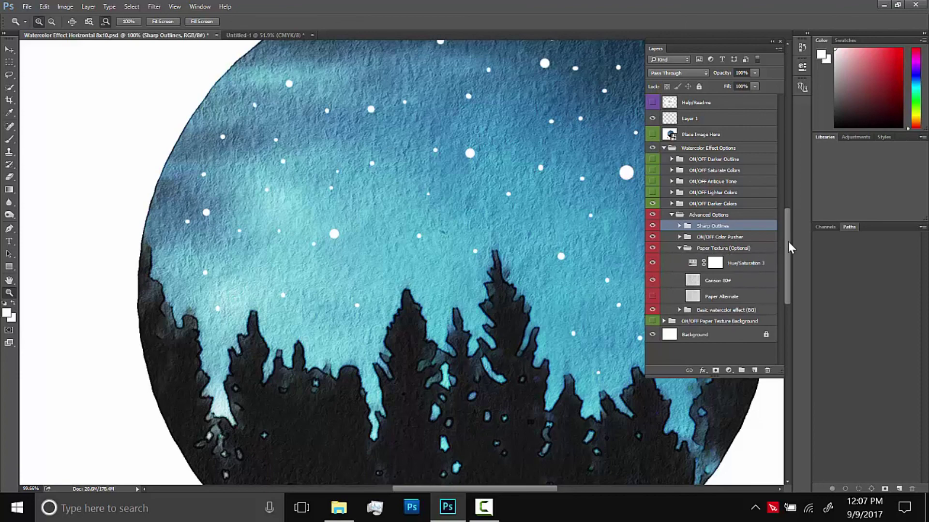
pyautogui.moveTo(788, 245); pyautogui.dragTo(782, 262)
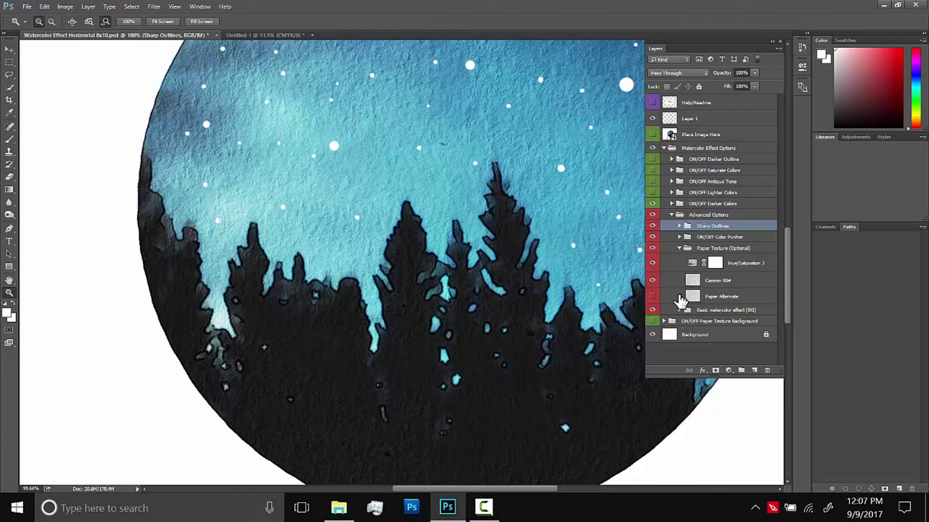
pyautogui.click(652, 281)
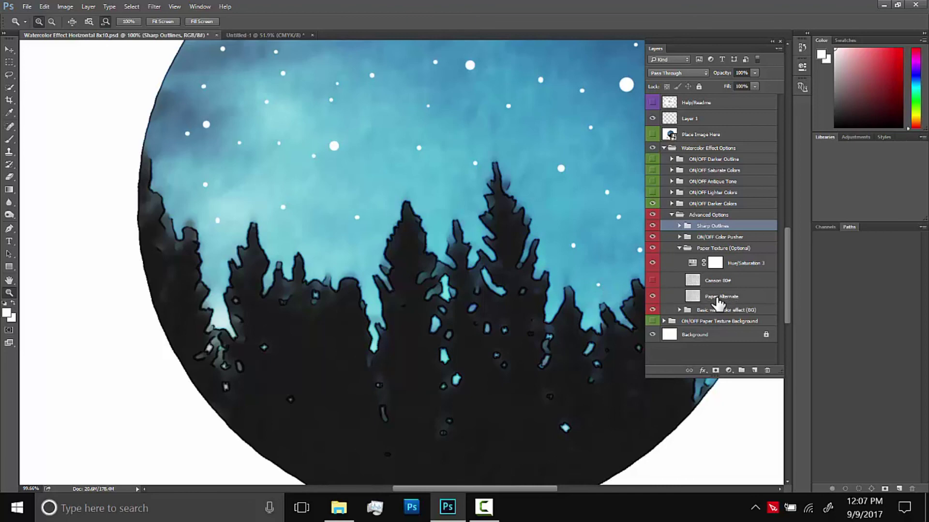
pyautogui.click(653, 280)
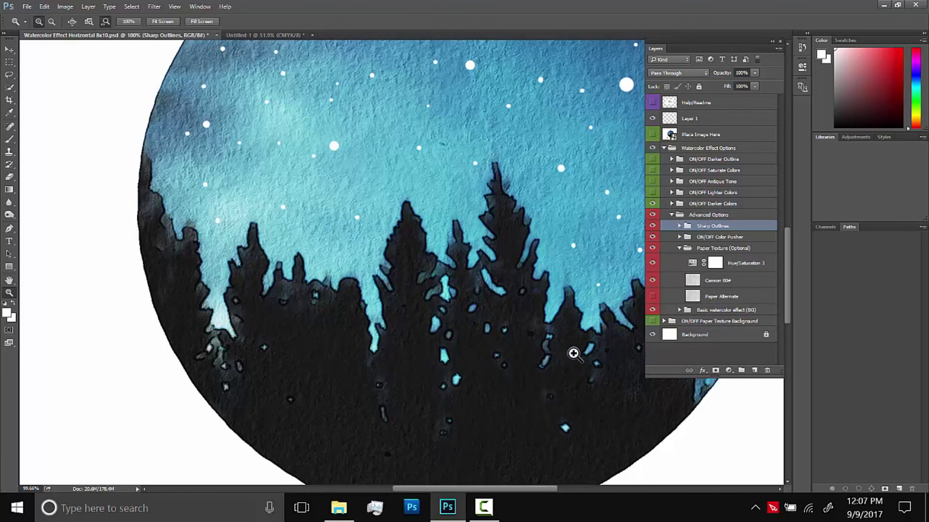
pyautogui.moveTo(572, 352); pyautogui.dragTo(522, 342)
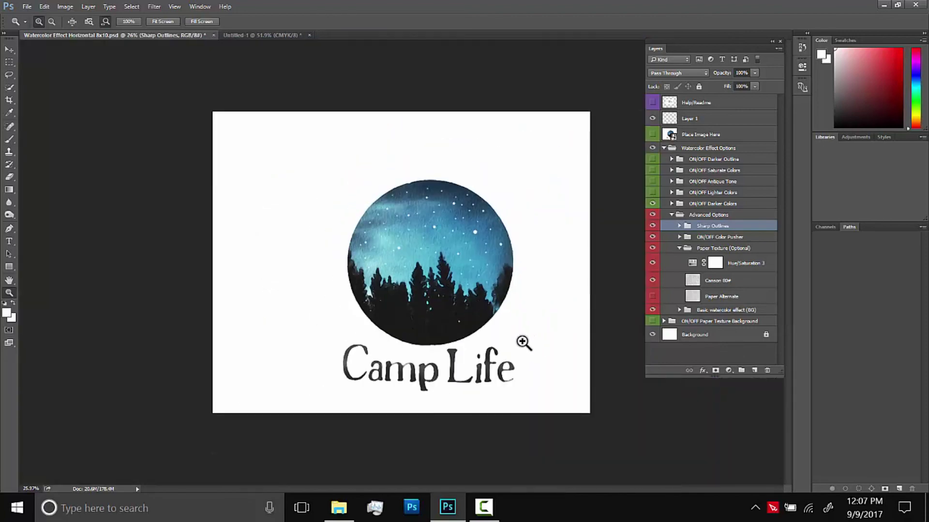